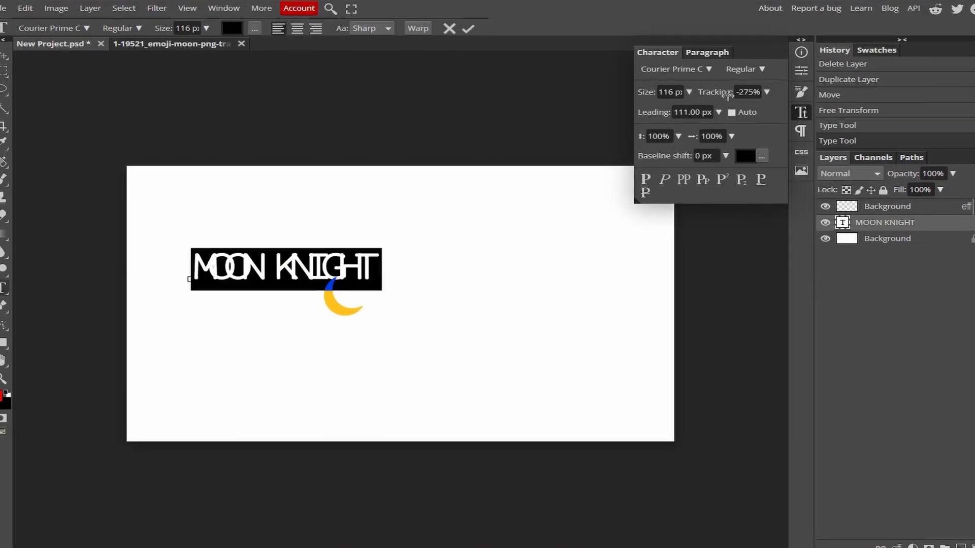
Widen the tracking of the MOON KNIGHT text, scale it to 151.86% and centre it on the canvas.
{"action": "left_click_drag", "start_coordinate": [728, 94], "coordinate": [732, 93]}
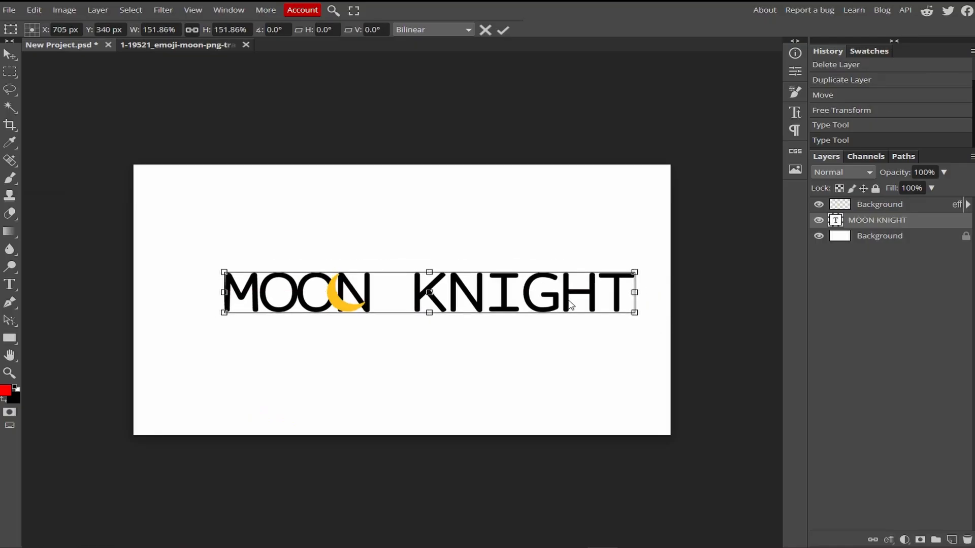
{"action": "left_click_drag", "start_coordinate": [569, 306], "coordinate": [542, 310]}
Replace the second O of MOON with a space and fit the crescent moon into the gap.
{"action": "double_click", "coordinate": [836, 220]}
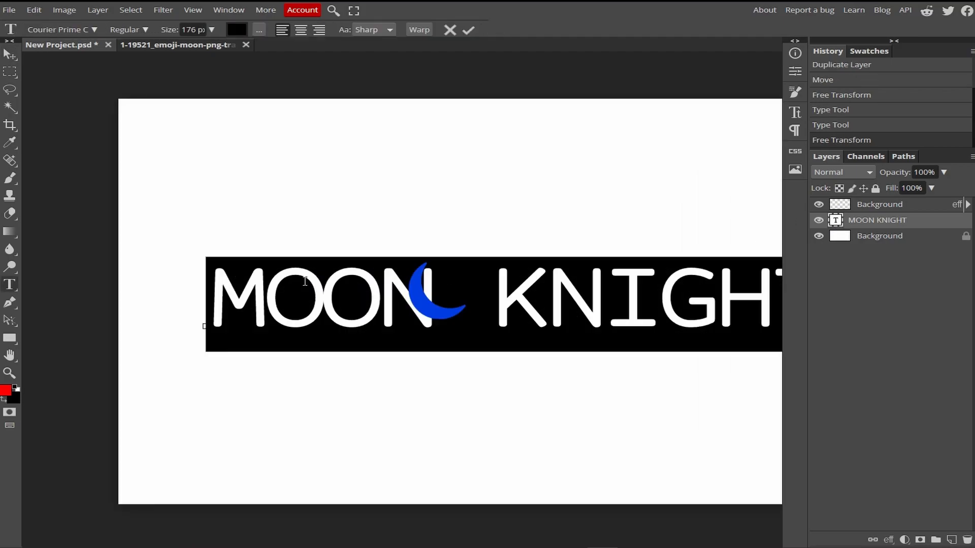
{"action": "left_click", "coordinate": [378, 295]}
{"action": "key", "text": "BackSpace"}
{"action": "left_click", "coordinate": [435, 292]}
{"action": "left_click_drag", "start_coordinate": [435, 292], "coordinate": [355, 292]}
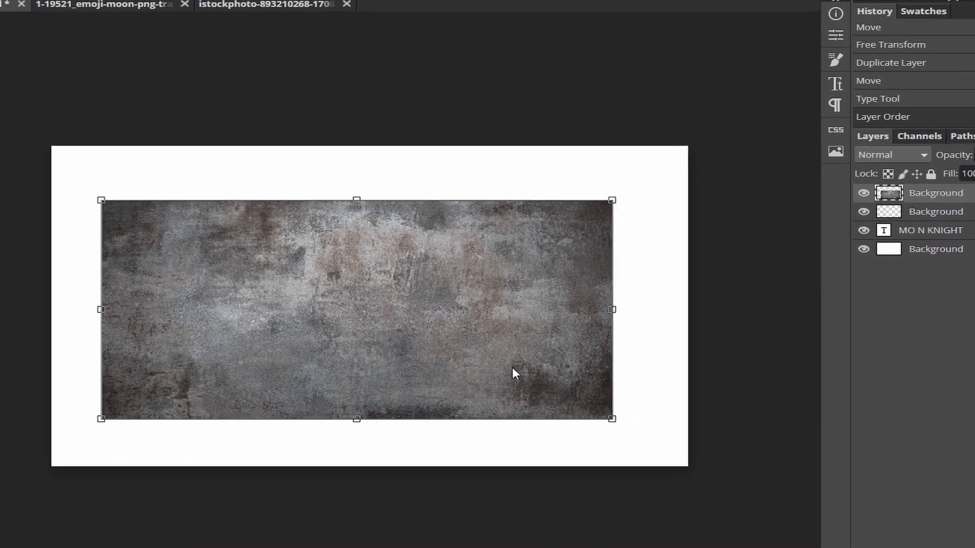
Scale the grey metal texture to 186.67% over the lettering and clip it to the moon layer below.
{"action": "left_click_drag", "start_coordinate": [613, 419], "coordinate": [659, 439]}
{"action": "left_click_drag", "start_coordinate": [634, 410], "coordinate": [629, 397]}
{"action": "right_click", "coordinate": [961, 198]}
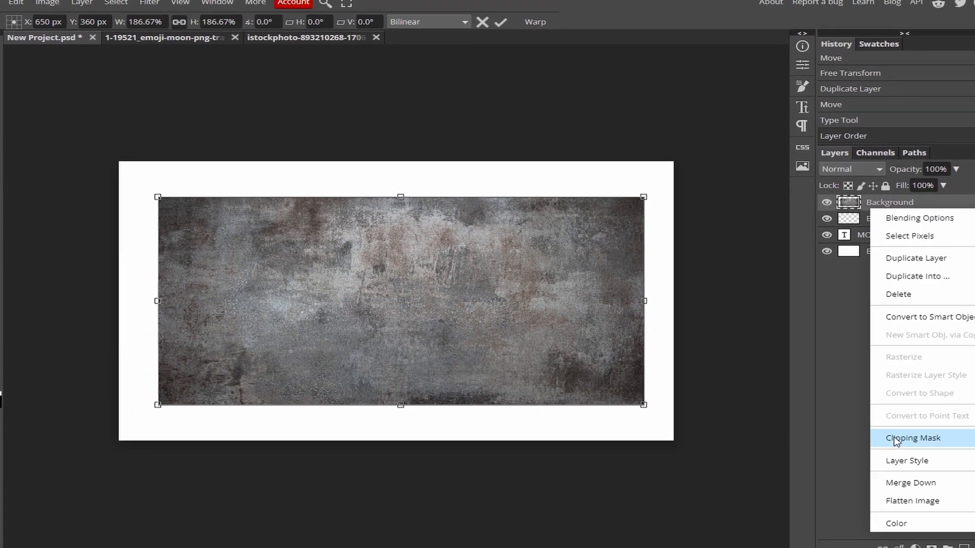
{"action": "left_click", "coordinate": [895, 440]}
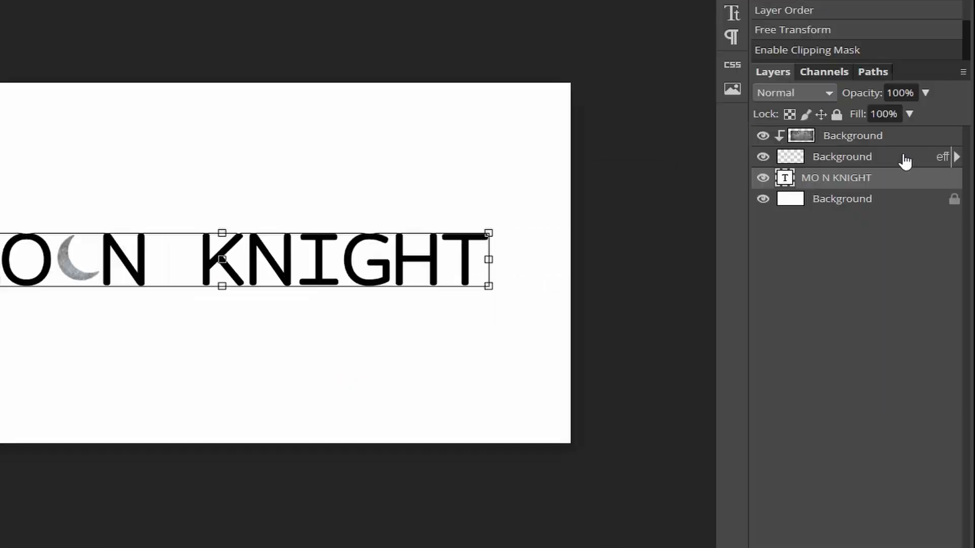
Combine the moon and text layers into one smart object and hide the white background layer.
{"action": "right_click", "coordinate": [929, 219]}
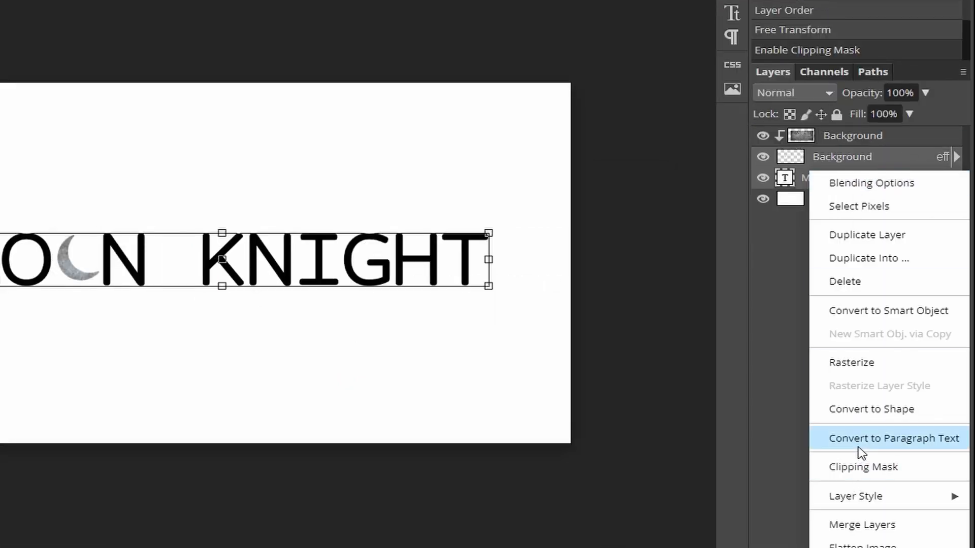
{"action": "left_click", "coordinate": [863, 311]}
{"action": "left_click", "coordinate": [763, 179]}
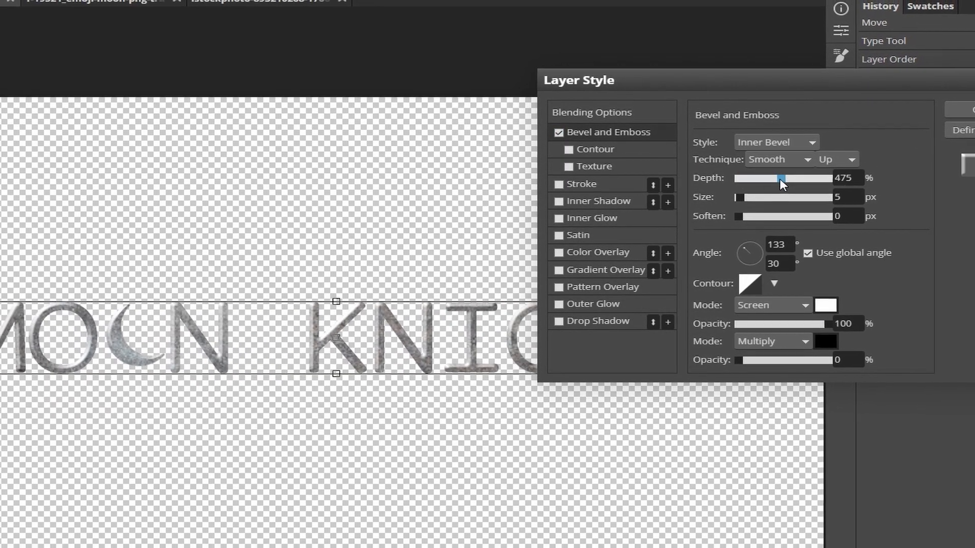
Give the lettering a smooth Inner Bevel with Contour, depth 678%, size 10 px and shadow opacity 0%.
{"action": "left_click_drag", "start_coordinate": [780, 179], "coordinate": [741, 199]}
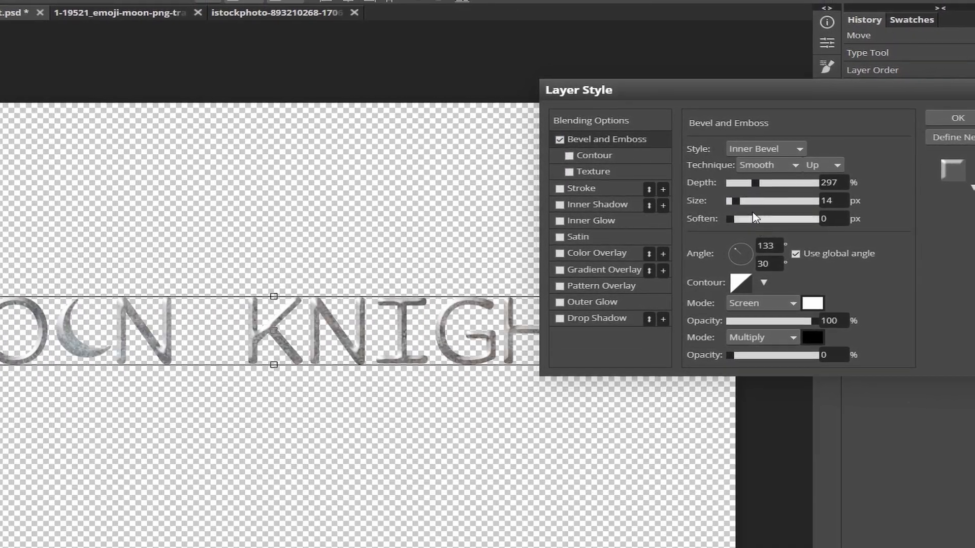
{"action": "left_click_drag", "start_coordinate": [762, 179], "coordinate": [781, 181]}
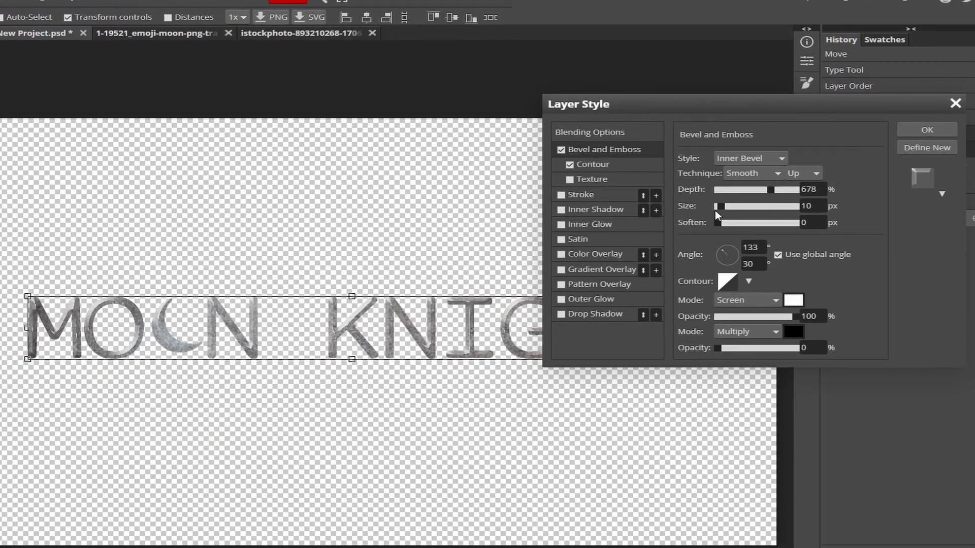
{"action": "left_click_drag", "start_coordinate": [764, 352], "coordinate": [725, 352]}
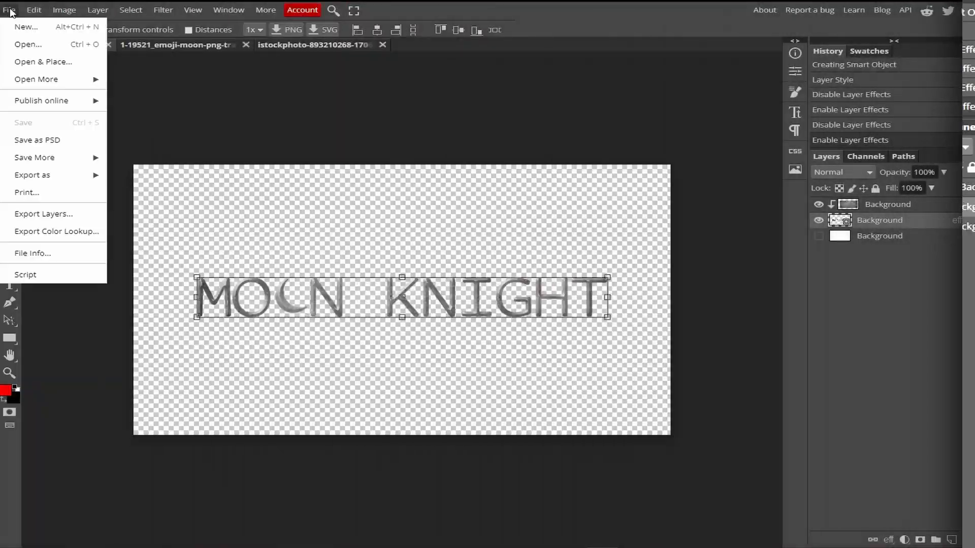
Export the transparent MOON KNIGHT logo as an image.
{"action": "mouse_move", "coordinate": [35, 172]}
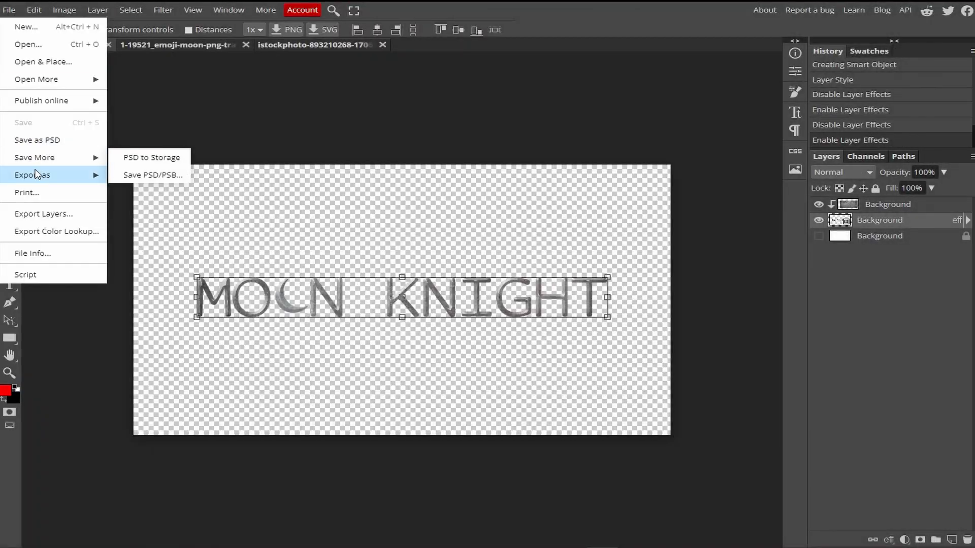
{"action": "left_click", "coordinate": [110, 171]}
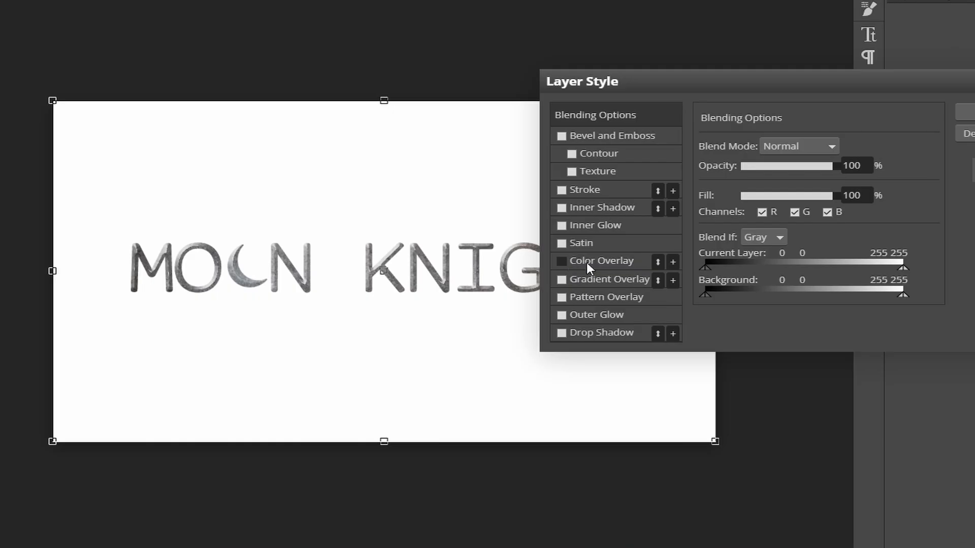
Cover the white background layer with a black Color Overlay and export the image with the black background.
{"action": "left_click", "coordinate": [541, 293]}
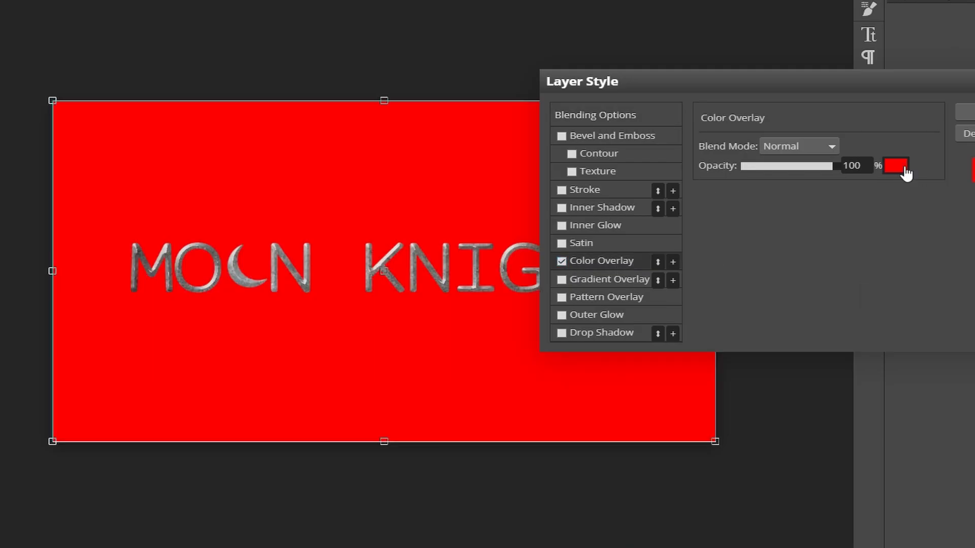
{"action": "left_click", "coordinate": [808, 216]}
{"action": "left_click", "coordinate": [321, 186]}
{"action": "left_click", "coordinate": [293, 208]}
{"action": "left_click", "coordinate": [965, 112]}
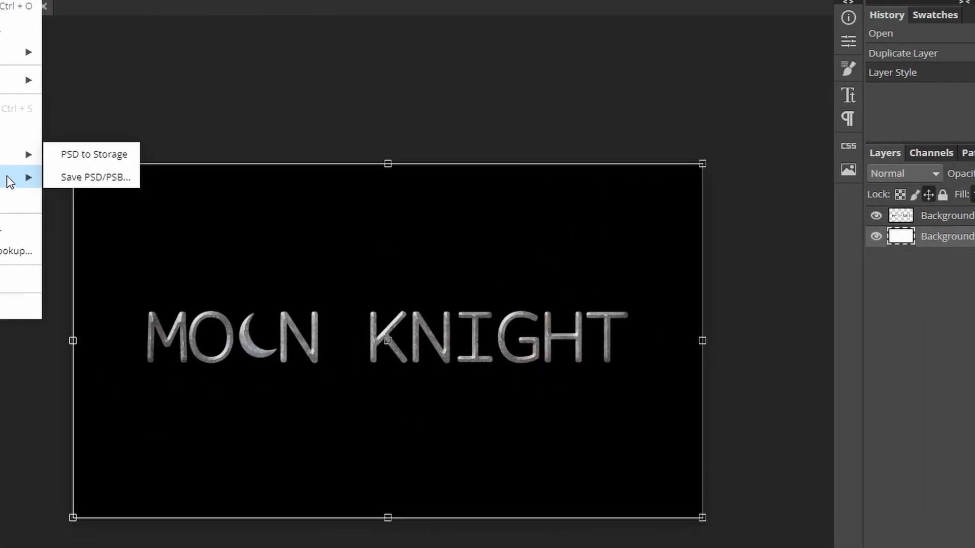
{"action": "mouse_move", "coordinate": [30, 179]}
{"action": "left_click", "coordinate": [84, 200]}
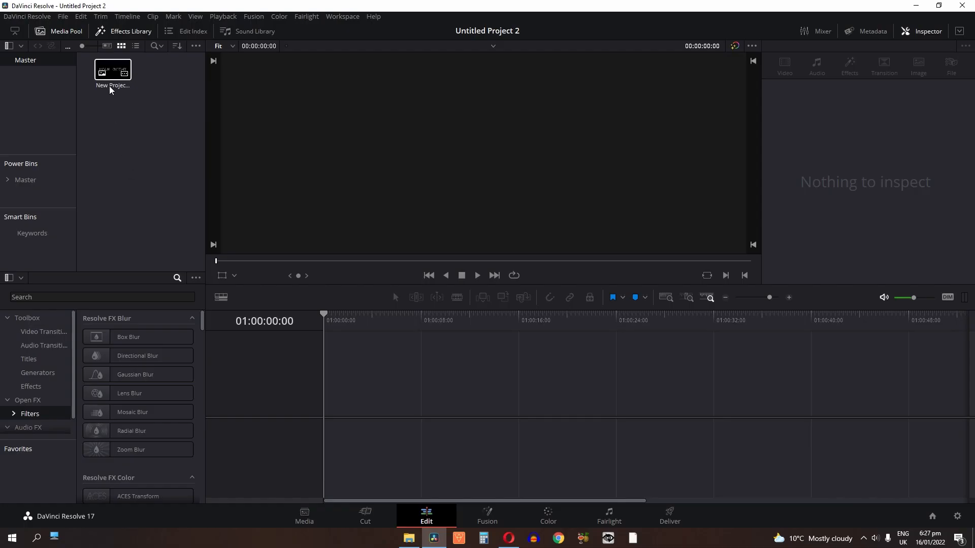
In DaVinci Resolve, place the black-background title image on a new timeline and select its clip.
{"action": "left_click_drag", "start_coordinate": [113, 71], "coordinate": [379, 394]}
{"action": "left_click", "coordinate": [395, 425]}
{"action": "left_click", "coordinate": [398, 398]}
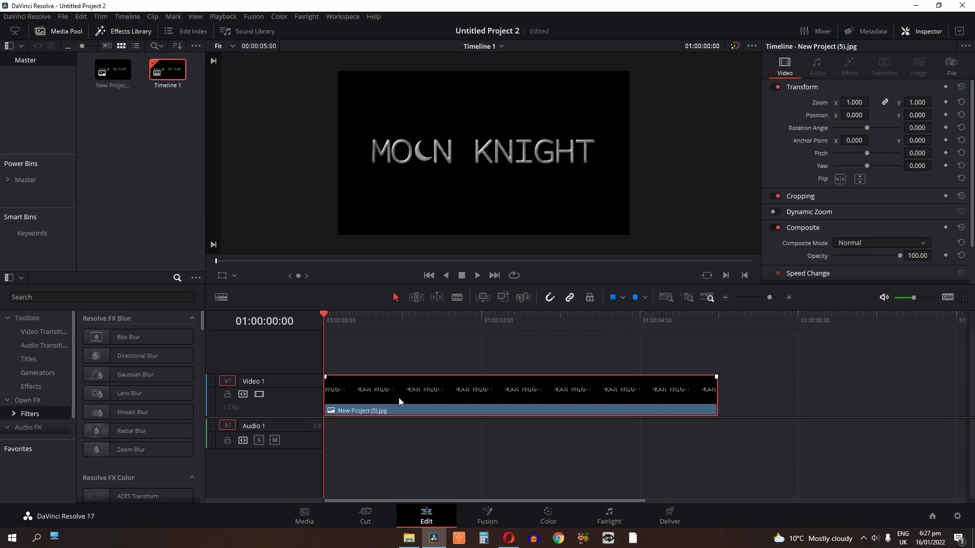
Find the Glow filter, apply it to the title clip and set its Shine Threshold to 0.465.
{"action": "left_click", "coordinate": [142, 298]}
{"action": "type", "text": "glow"}
{"action": "left_click_drag", "start_coordinate": [123, 329], "coordinate": [467, 382]}
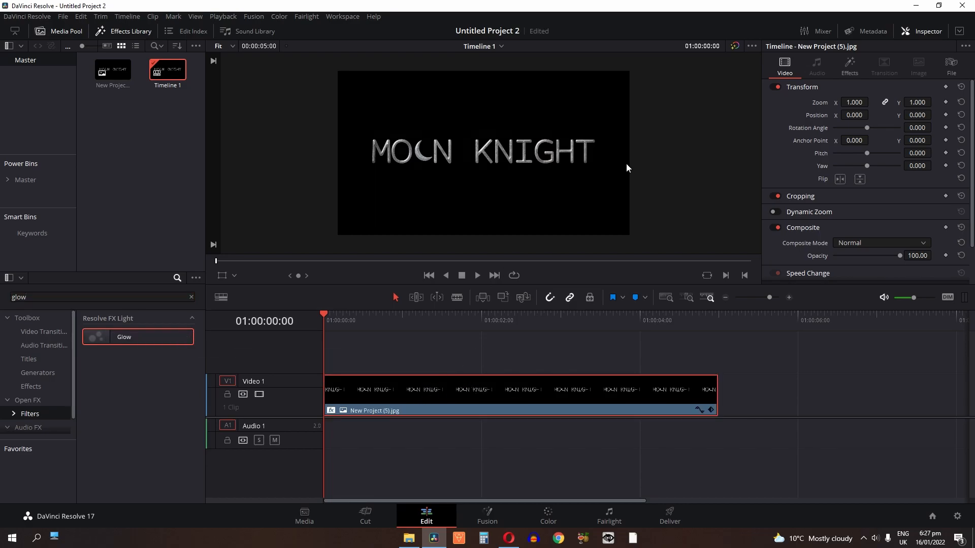
{"action": "left_click", "coordinate": [849, 66]}
{"action": "left_click_drag", "start_coordinate": [883, 137], "coordinate": [856, 138]}
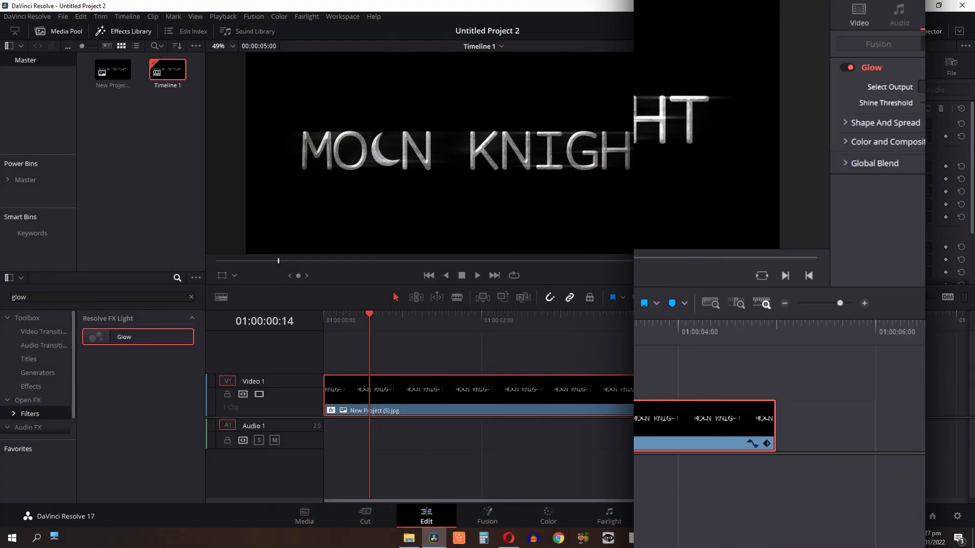
Review the Glow's Shape and Spread settings, including H/V Ratio, and its Color and Composite settings, including Gain and Saturation.
{"action": "left_click", "coordinate": [922, 171]}
{"action": "left_click", "coordinate": [927, 183]}
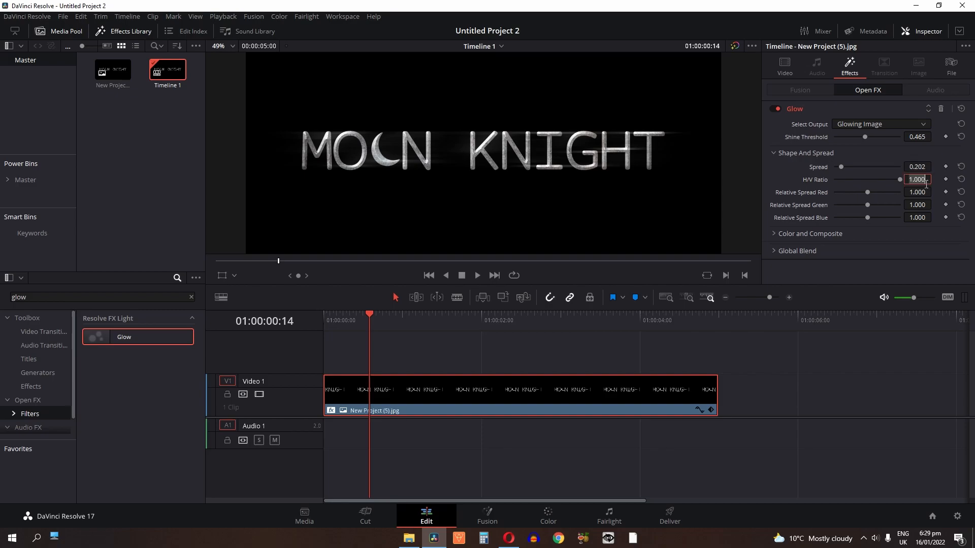
{"action": "left_click", "coordinate": [774, 153]}
{"action": "left_click", "coordinate": [776, 168]}
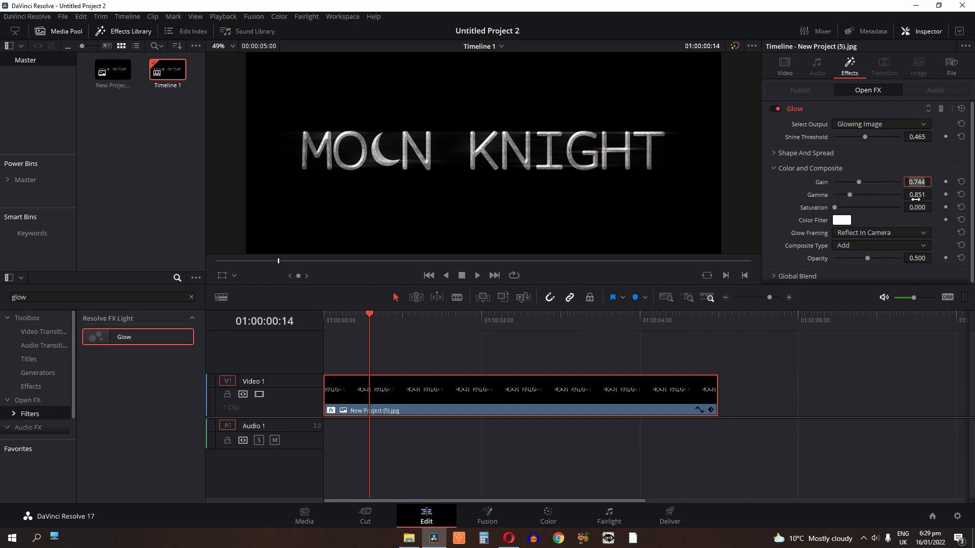
{"action": "left_click", "coordinate": [917, 212]}
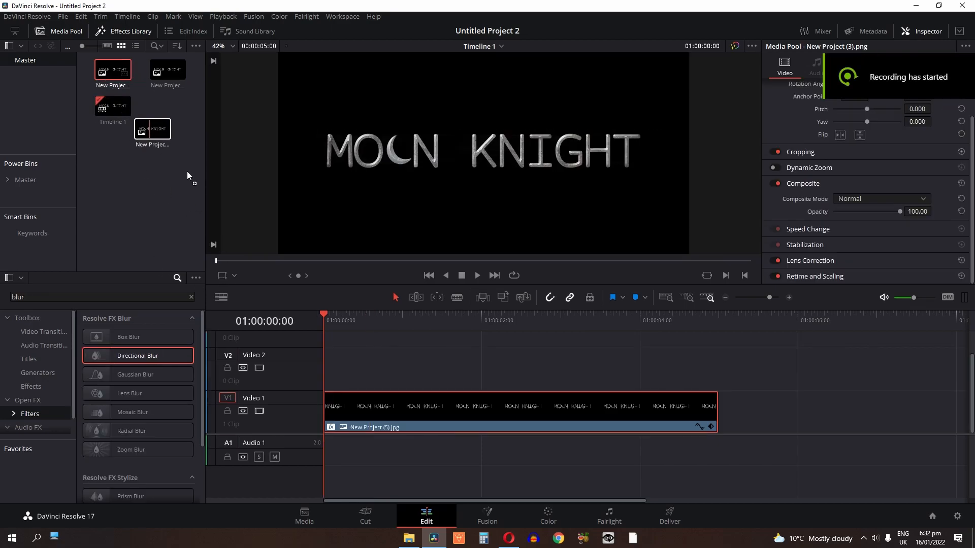
Place New Project (3).png on the Video 2 track above the title and apply Directional Blur to it.
{"action": "left_click_drag", "start_coordinate": [187, 171], "coordinate": [351, 396]}
{"action": "left_click", "coordinate": [414, 374]}
{"action": "left_click_drag", "start_coordinate": [149, 354], "coordinate": [479, 376]}
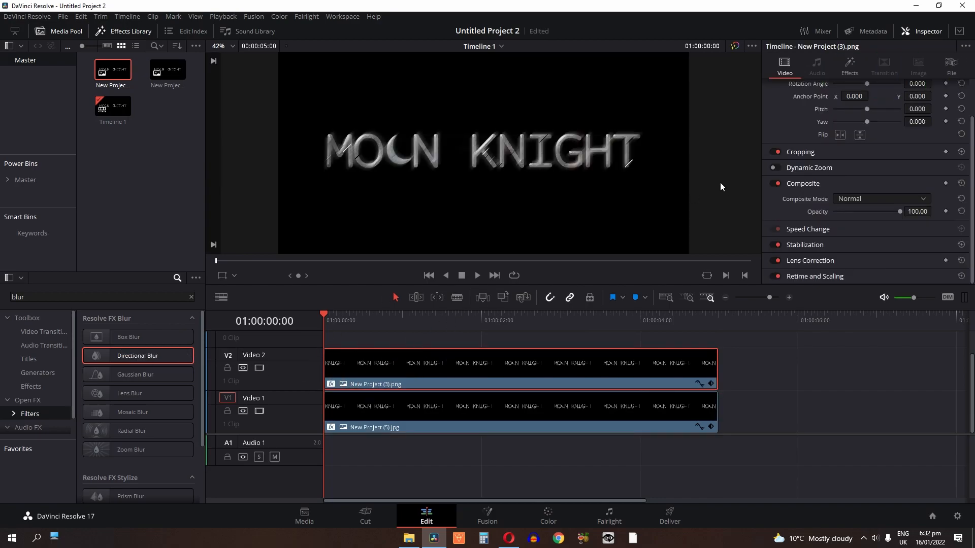
Set the Directional Blur to angle 135, strength about 0.682 and blur type Stylized.
{"action": "left_click", "coordinate": [851, 71]}
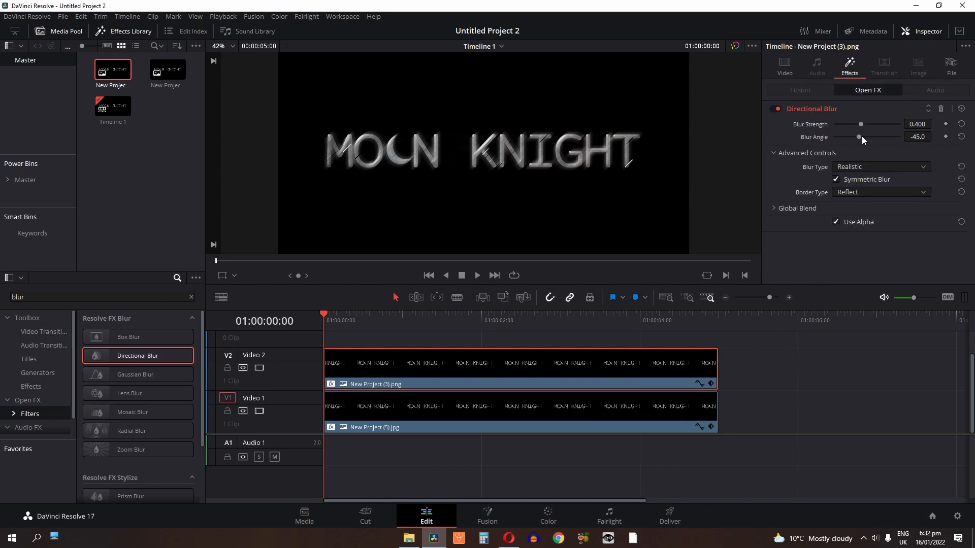
{"action": "type", "text": "135"}
{"action": "key", "text": "Return"}
{"action": "left_click_drag", "start_coordinate": [858, 124], "coordinate": [876, 125]}
{"action": "left_click", "coordinate": [868, 168]}
{"action": "left_click", "coordinate": [865, 191]}
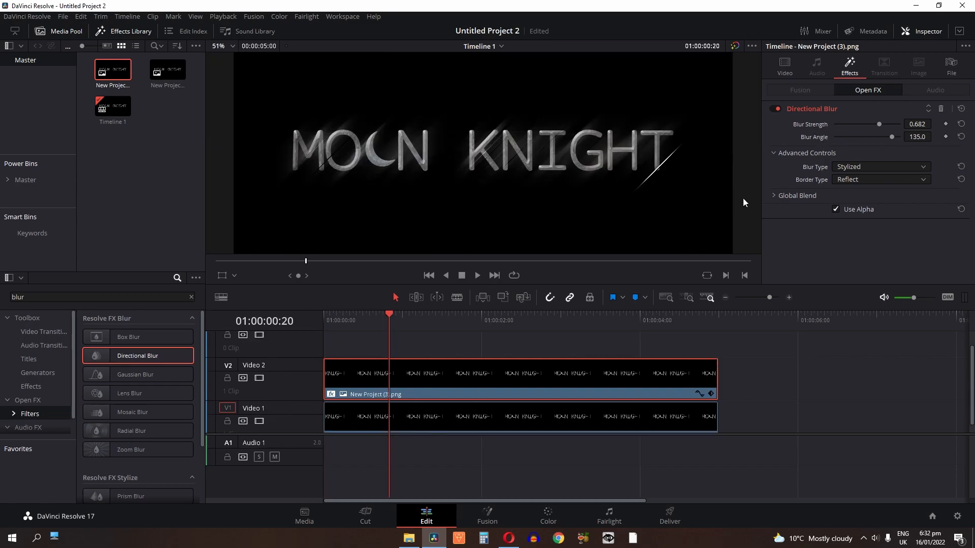
Set the composite mode of the blurred Video 2 clip to Screen.
{"action": "left_click", "coordinate": [786, 65]}
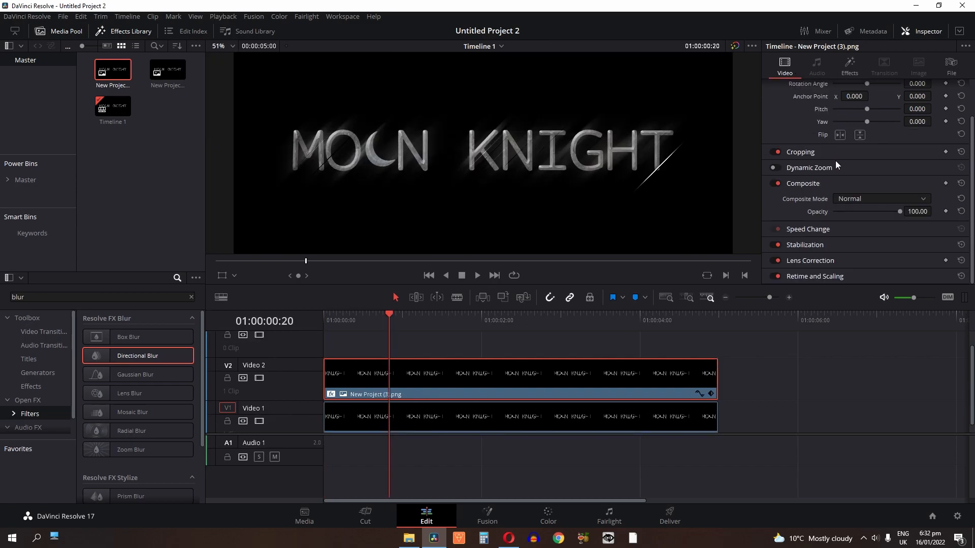
{"action": "left_click", "coordinate": [853, 200]}
{"action": "scroll", "coordinate": [858, 251], "scroll_direction": "down", "scroll_amount": 3}
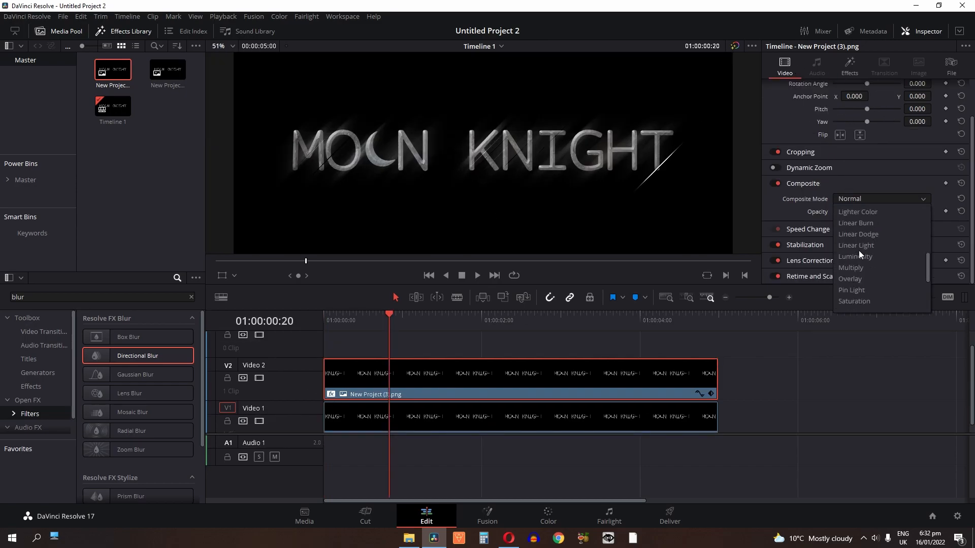
{"action": "scroll", "coordinate": [860, 293], "scroll_direction": "down", "scroll_amount": 2}
{"action": "left_click", "coordinate": [857, 280]}
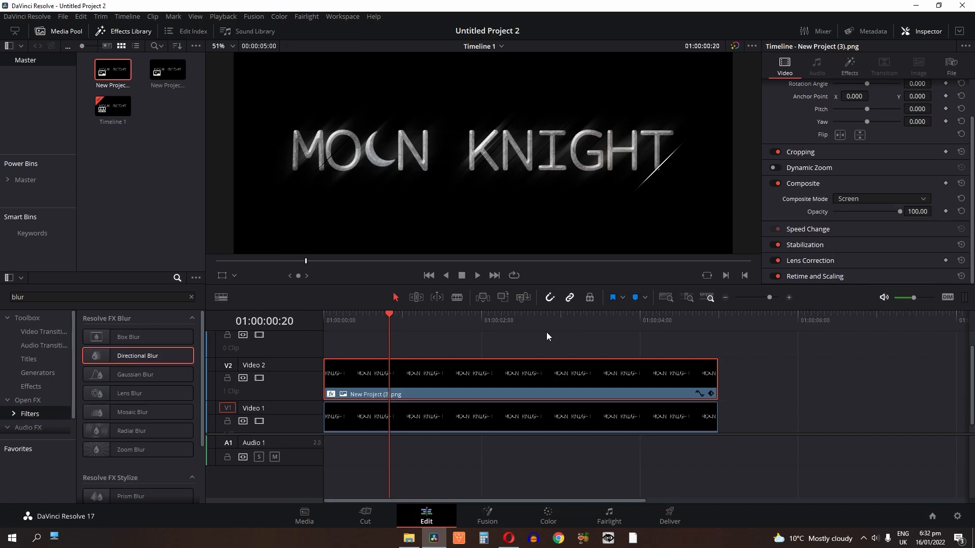
{"action": "left_click_drag", "start_coordinate": [386, 329], "coordinate": [218, 325]}
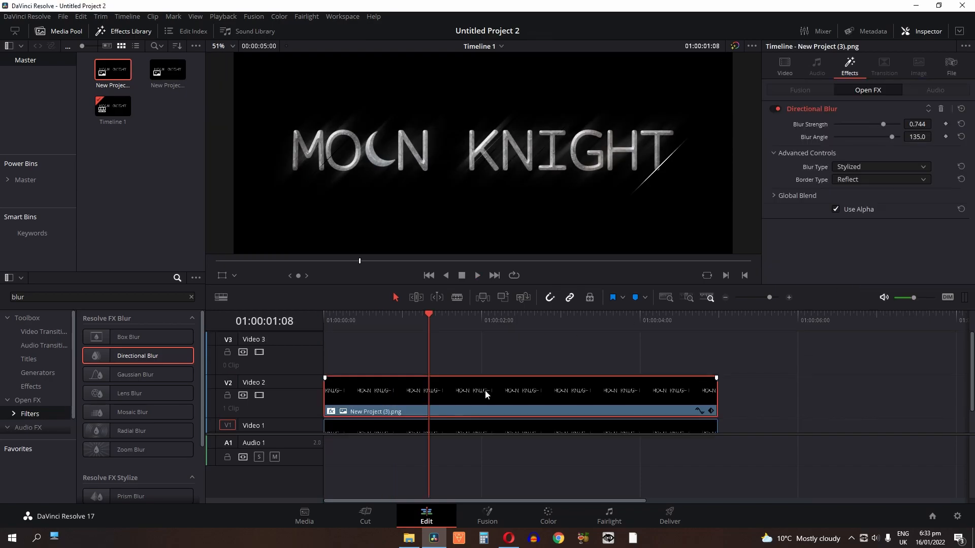
Duplicate the blurred Video 2 clip onto the Video 3 track directly above it.
{"action": "left_click_drag", "start_coordinate": [466, 395], "coordinate": [467, 365]}
{"action": "scroll", "coordinate": [469, 381], "scroll_direction": "down", "scroll_amount": 1}
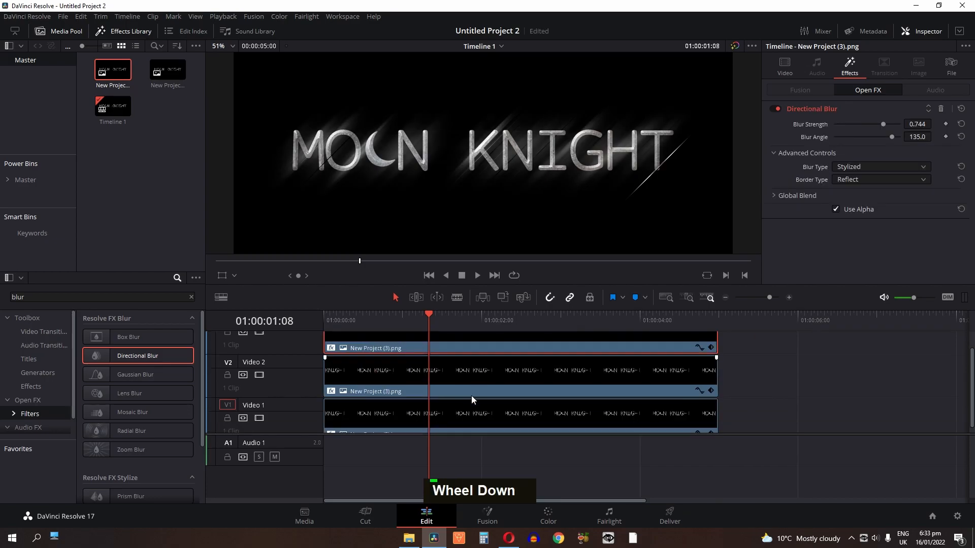
{"action": "scroll", "coordinate": [388, 379], "scroll_direction": "up", "scroll_amount": 1}
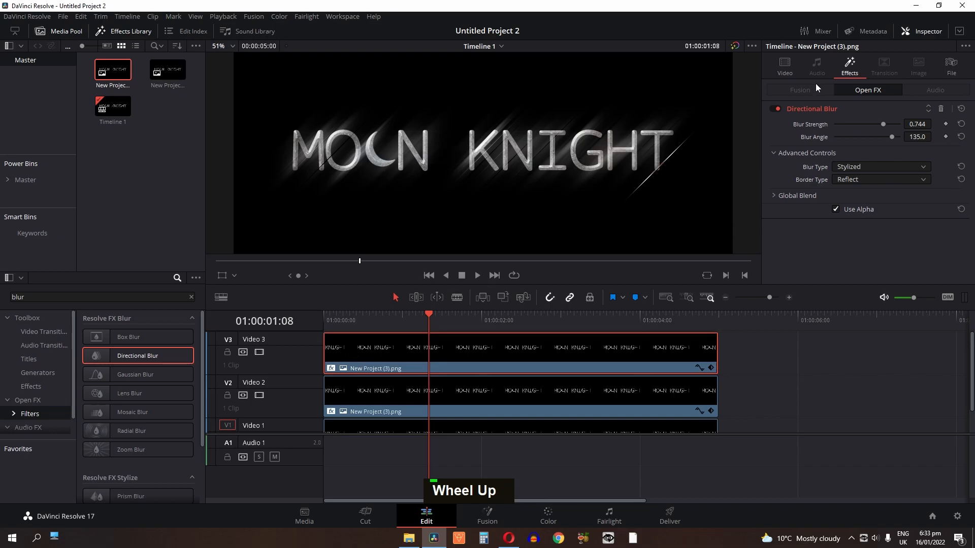
Set the Video 3 copy's Directional Blur to angle -135 and strength 0.837, and play back the result.
{"action": "double_click", "coordinate": [913, 138]}
{"action": "type", "text": "-135"}
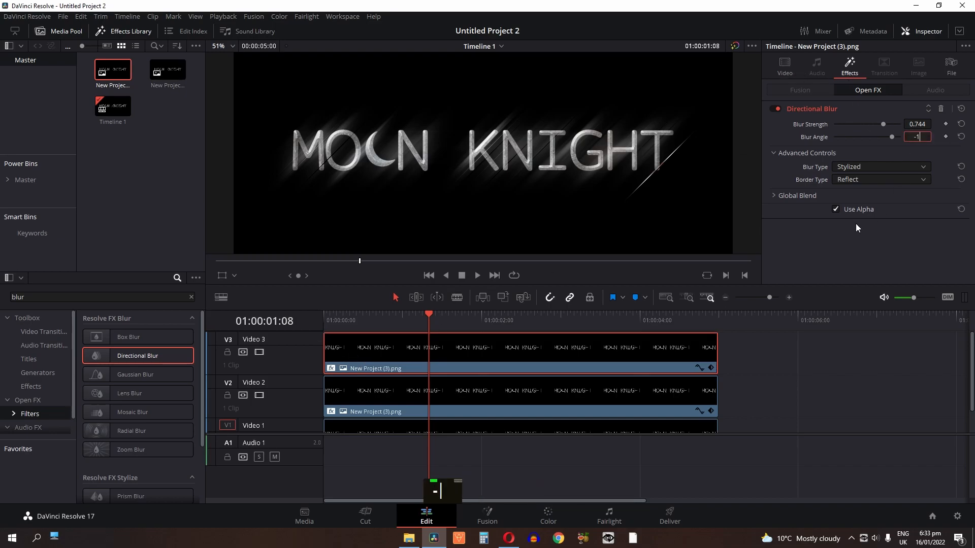
{"action": "key", "text": "Return"}
{"action": "left_click_drag", "start_coordinate": [883, 125], "coordinate": [889, 121]}
{"action": "key", "text": "space"}
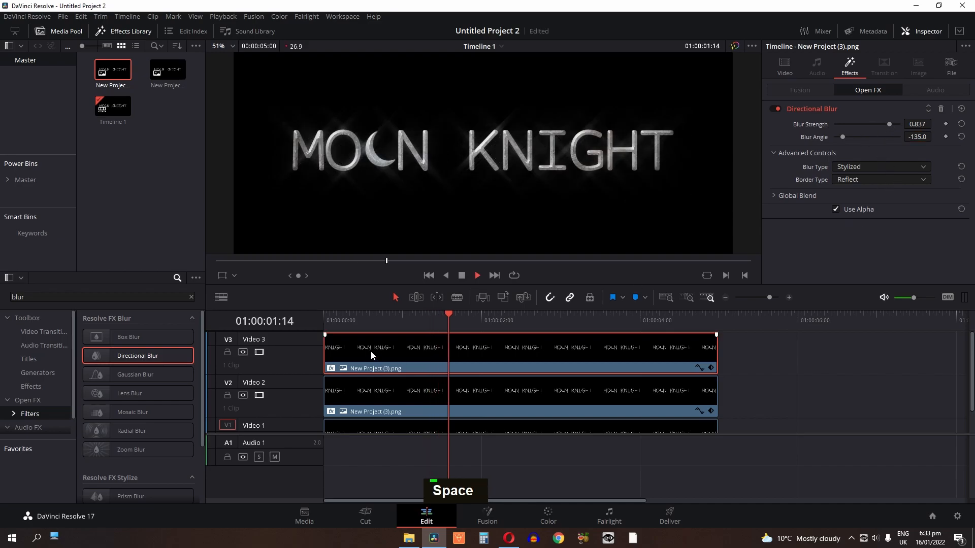
Disable the Video 2 and Video 3 tracks and place New Project (5).jpg at the start of Video 4.
{"action": "left_click", "coordinate": [259, 403]}
{"action": "left_click", "coordinate": [259, 361]}
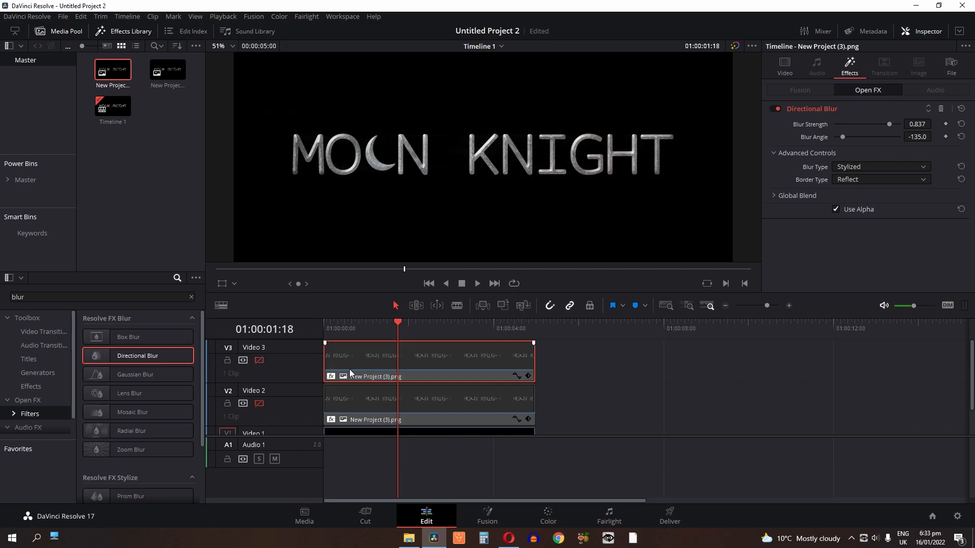
{"action": "left_click_drag", "start_coordinate": [168, 69], "coordinate": [628, 334]}
{"action": "left_click", "coordinate": [575, 326]}
{"action": "scroll", "coordinate": [541, 398], "scroll_direction": "up", "scroll_amount": 2}
{"action": "left_click_drag", "start_coordinate": [515, 438], "coordinate": [515, 488]}
{"action": "left_click_drag", "start_coordinate": [656, 382], "coordinate": [364, 346]}
Apply Directional Blur to the New Project (5).jpg clip on Video 4.
{"action": "scroll", "coordinate": [363, 351], "scroll_direction": "up", "scroll_amount": 1}
{"action": "left_click", "coordinate": [351, 327]}
{"action": "left_click_drag", "start_coordinate": [146, 351], "coordinate": [374, 347]}
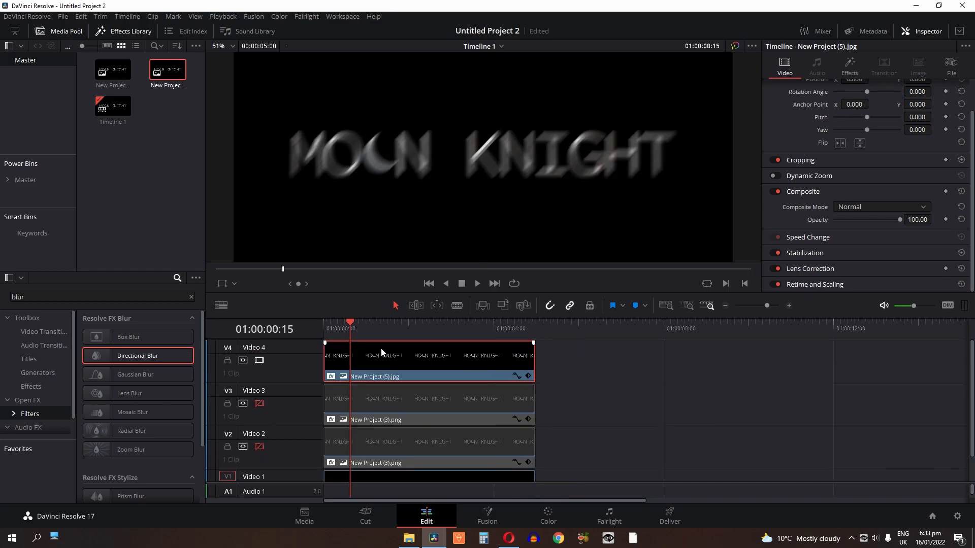
Set the Directional Blur on the New Project (5).jpg clip on Video 4 to strength 0.628 and angle -135.
{"action": "left_click", "coordinate": [850, 66]}
{"action": "left_click", "coordinate": [876, 124]}
{"action": "left_click", "coordinate": [911, 137]}
{"action": "type", "text": "-15"}
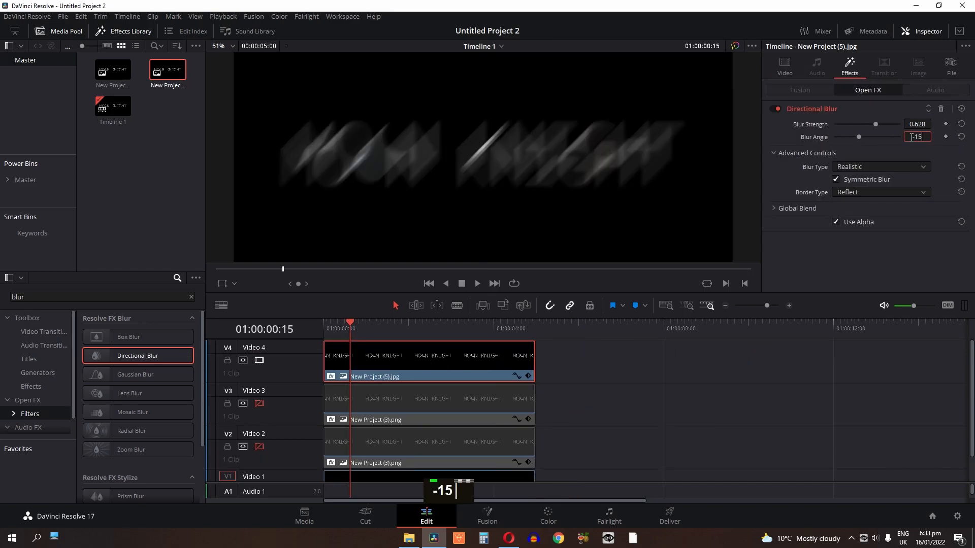
{"action": "type", "text": "35"}
{"action": "key", "text": "Return"}
Change the blurred Video 4 clip's composite mode so it blends with the title underneath.
{"action": "left_click", "coordinate": [785, 66]}
{"action": "scroll", "coordinate": [838, 160], "scroll_direction": "down", "scroll_amount": 4}
{"action": "left_click", "coordinate": [853, 207]}
{"action": "scroll", "coordinate": [861, 283], "scroll_direction": "down", "scroll_amount": 6}
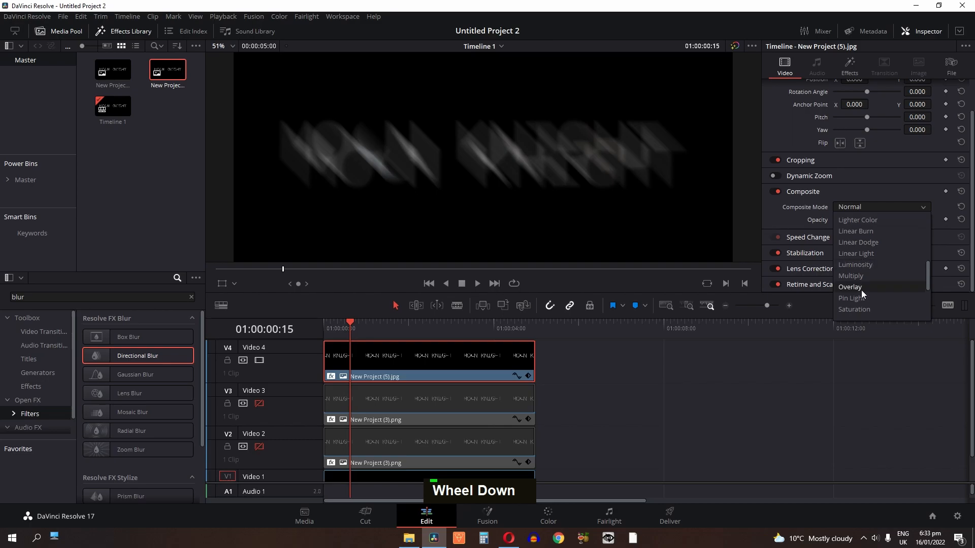
{"action": "left_click", "coordinate": [844, 254]}
Set the Video 4 clip's blur type to Stylized and toggle the Video 4 and Video 3 tracks to compare their rays.
{"action": "left_click", "coordinate": [849, 66]}
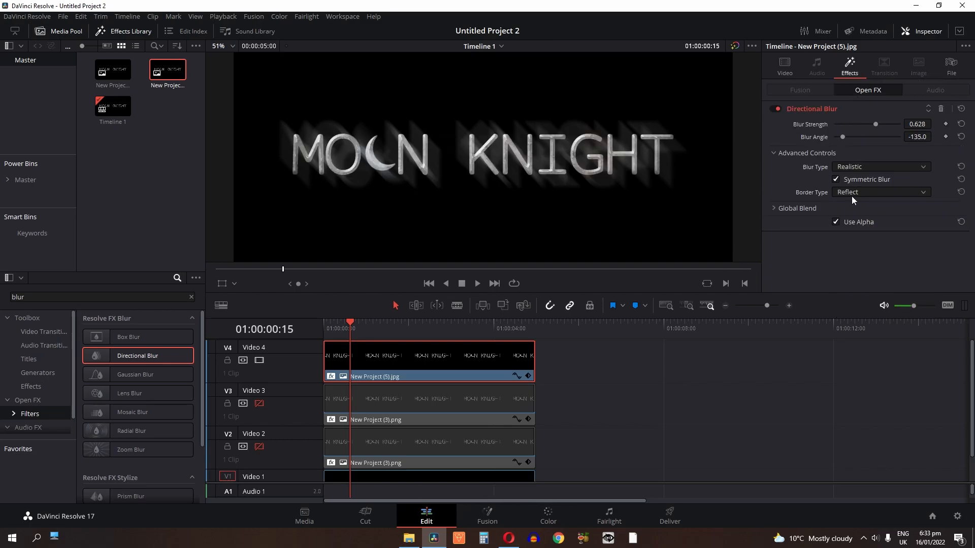
{"action": "left_click", "coordinate": [260, 361]}
{"action": "left_click", "coordinate": [258, 403]}
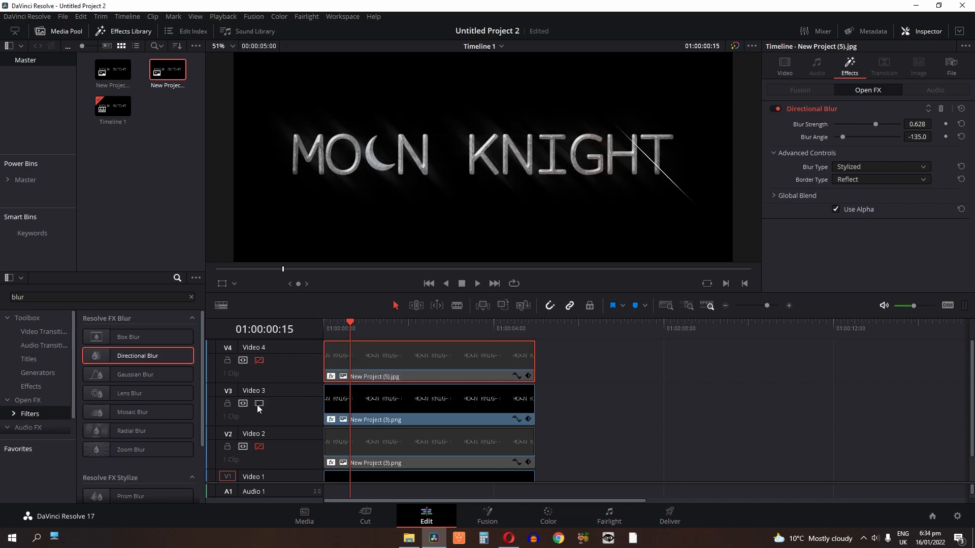
{"action": "left_click", "coordinate": [259, 361]}
{"action": "left_click", "coordinate": [259, 360]}
{"action": "left_click", "coordinate": [259, 360]}
{"action": "left_click", "coordinate": [259, 361]}
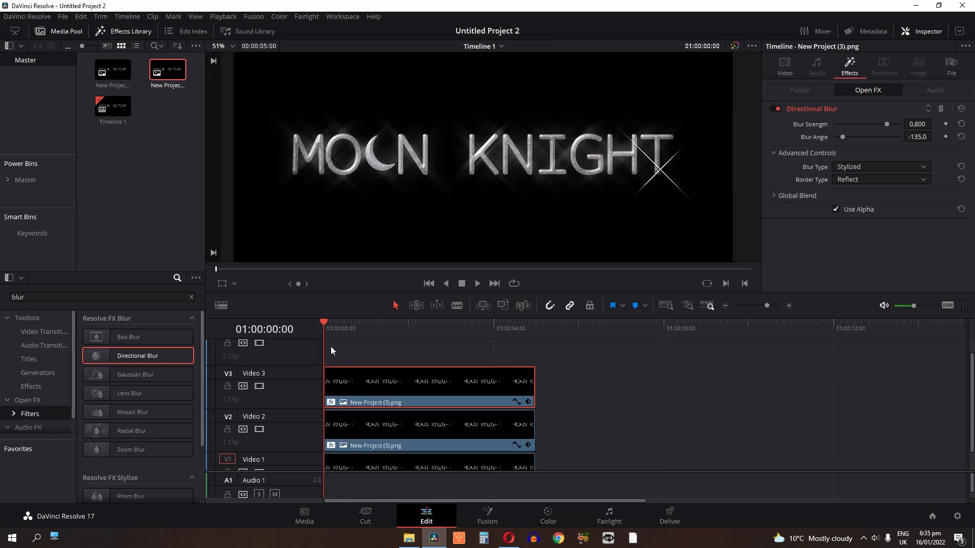
Keyframe the Video 3 clip's Directional Blur strength from 0.8 at 01:00:00:15 to 0 at 01:00:03:06.
{"action": "left_click_drag", "start_coordinate": [325, 331], "coordinate": [349, 334]}
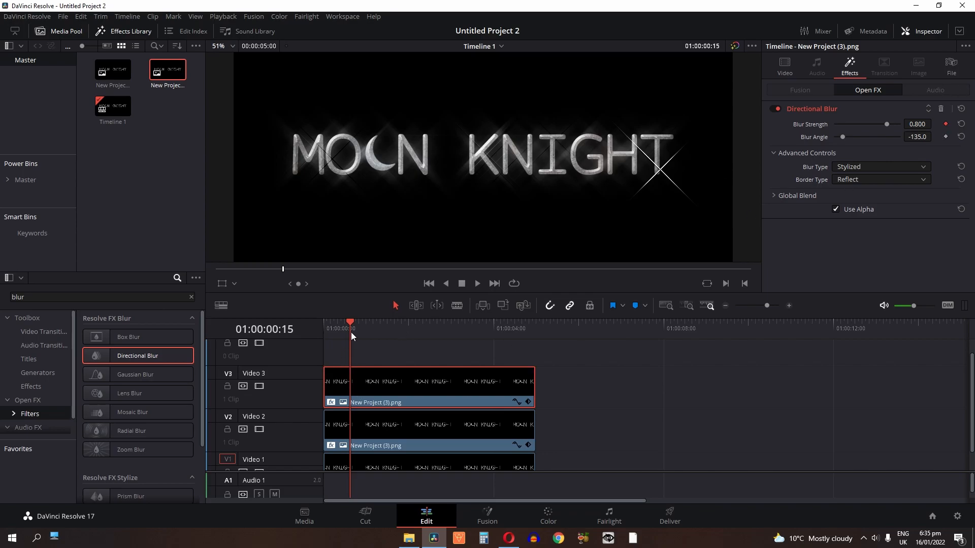
{"action": "left_click_drag", "start_coordinate": [355, 328], "coordinate": [462, 331]}
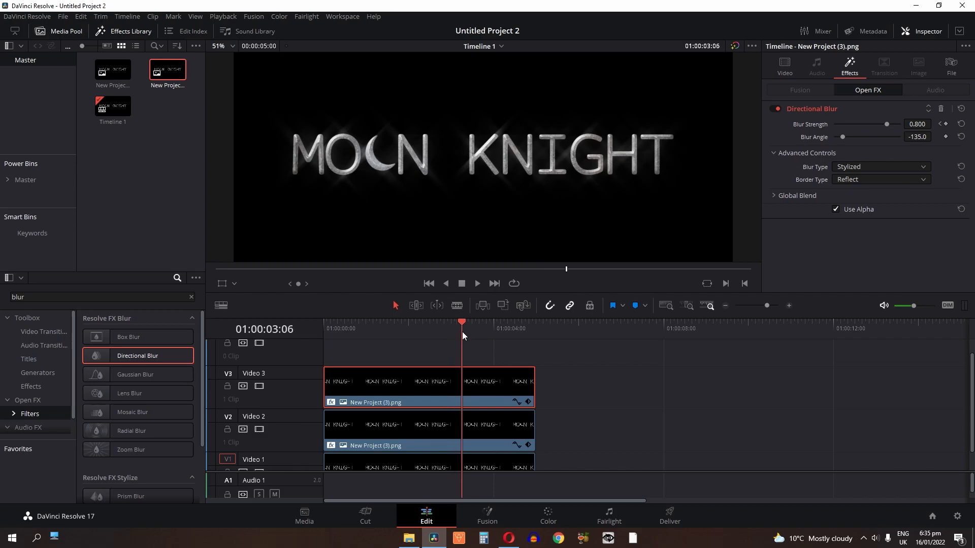
{"action": "double_click", "coordinate": [917, 124]}
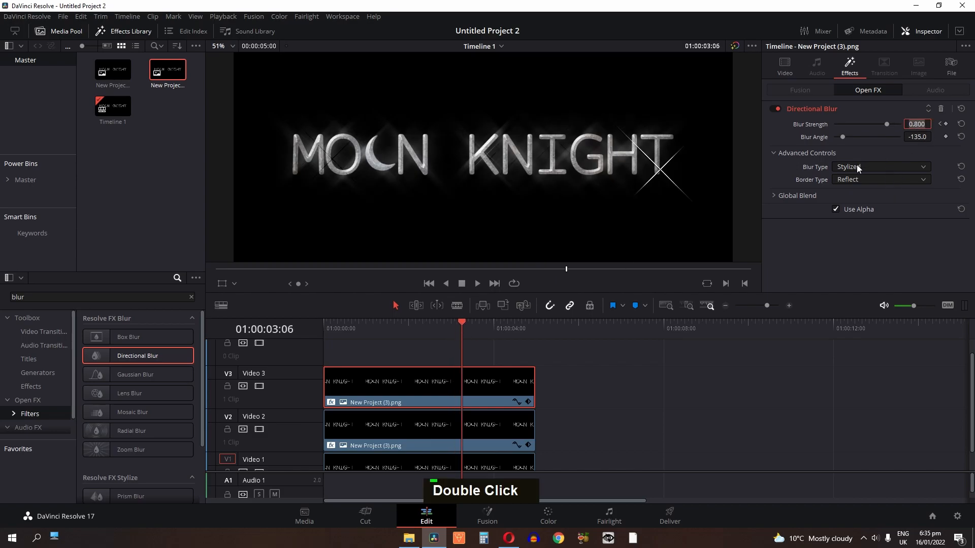
{"action": "type", "text": "0"}
{"action": "key", "text": "Return"}
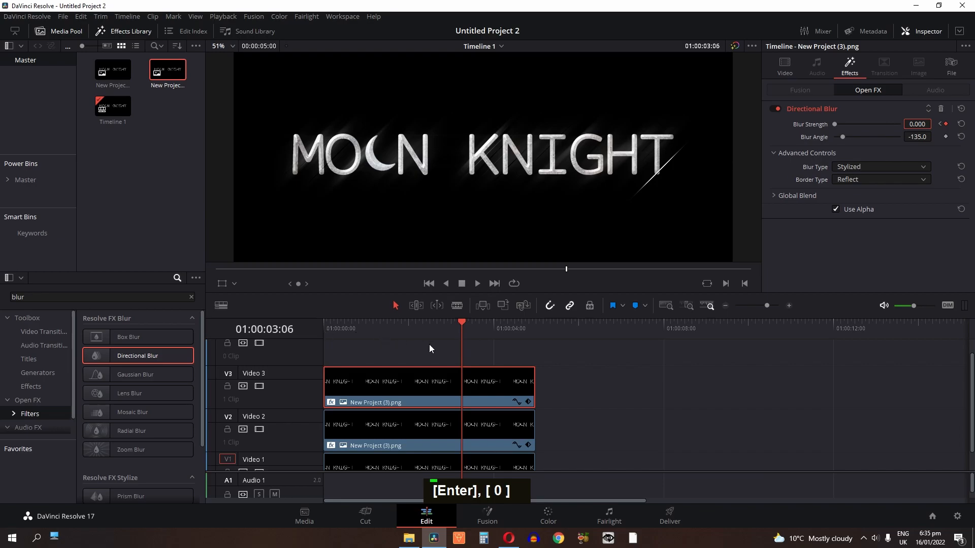
Disable Video 3 and keyframe the Video 2 clip's Directional Blur strength from 0.7 at 01:00:00:11 to 0 at about 01:00:03:16.
{"action": "left_click_drag", "start_coordinate": [458, 337], "coordinate": [343, 349]}
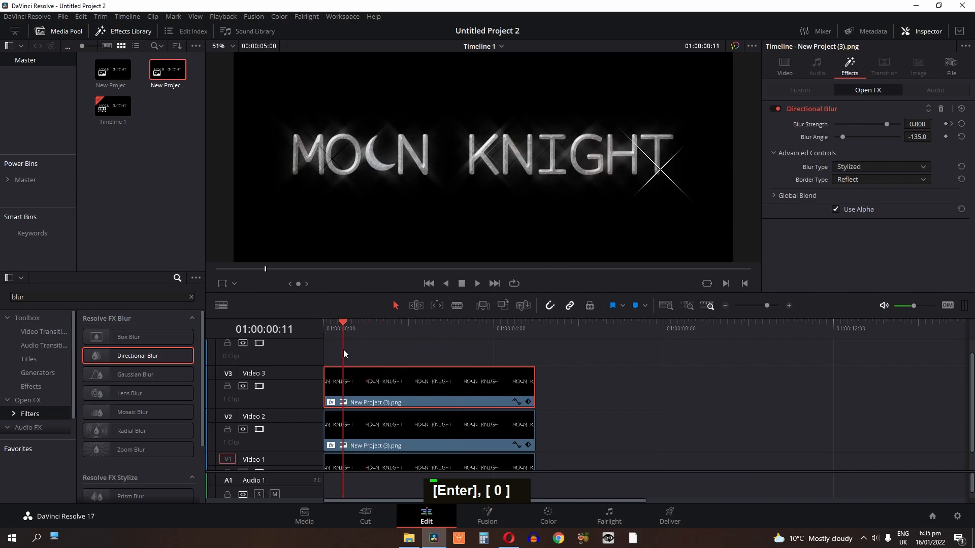
{"action": "left_click", "coordinate": [260, 387]}
{"action": "left_click", "coordinate": [370, 434]}
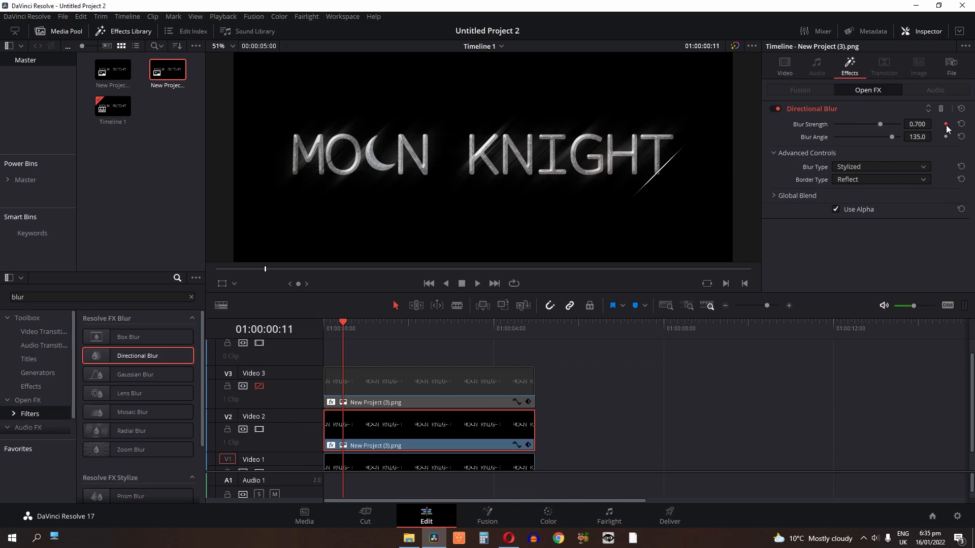
{"action": "left_click_drag", "start_coordinate": [341, 330], "coordinate": [479, 340]}
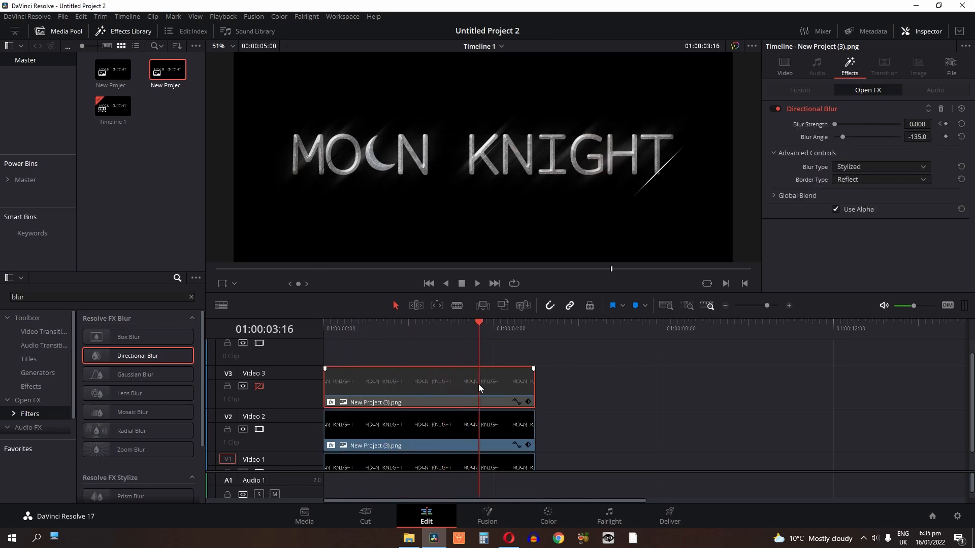
{"action": "double_click", "coordinate": [925, 125]}
{"action": "type", "text": "0"}
{"action": "key", "text": "Return"}
Play back the animated light rays from the start with Video 2 and Video 3 both enabled.
{"action": "left_click", "coordinate": [322, 330]}
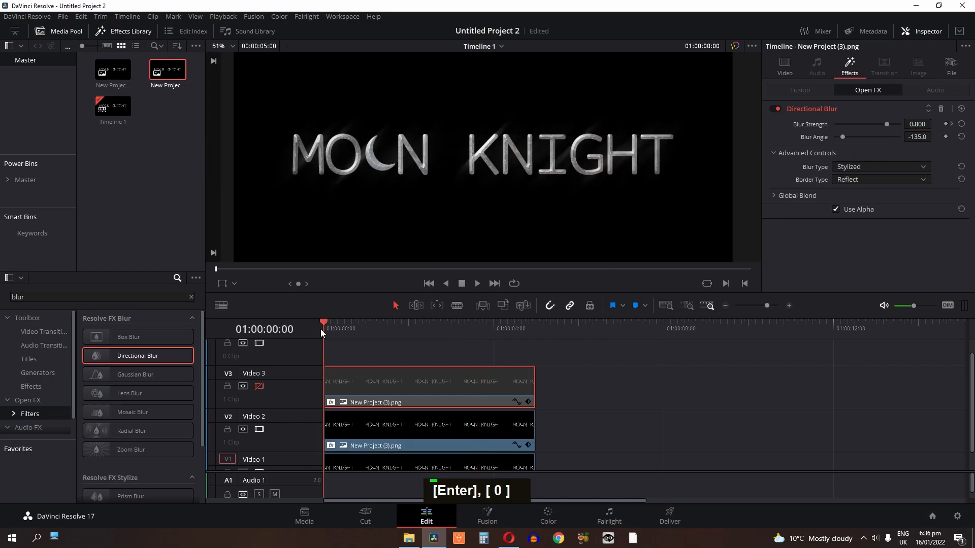
{"action": "left_click", "coordinate": [668, 388]}
{"action": "key", "text": "space"}
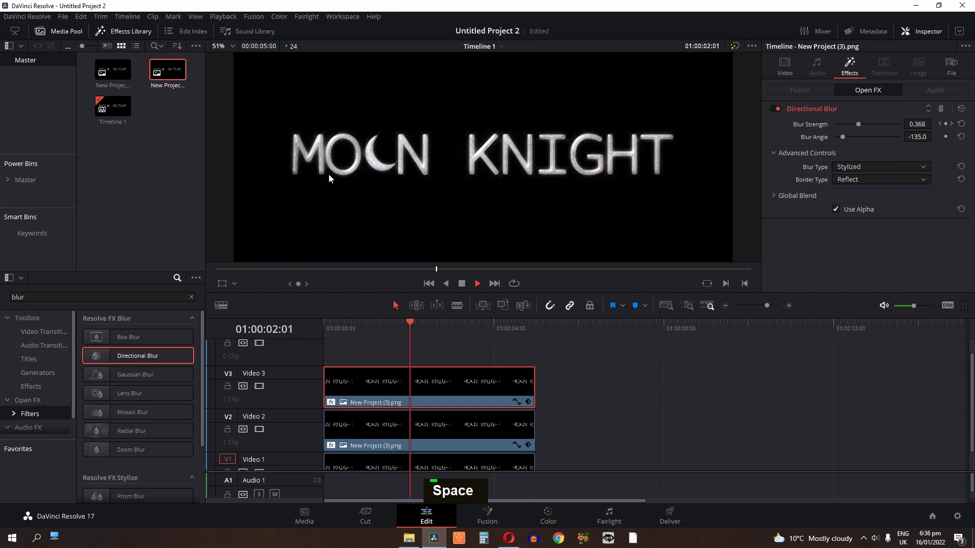
{"action": "key", "text": "space"}
Add fade-outs of about 1.6 seconds to the Video 3 and Video 2 clips and play back the result.
{"action": "left_click_drag", "start_coordinate": [533, 370], "coordinate": [464, 373]}
{"action": "left_click_drag", "start_coordinate": [538, 416], "coordinate": [466, 421]}
{"action": "key", "text": "space"}
{"action": "key", "text": "space"}
Trim the Video 3 and Video 2 clips to end just after the 4-second mark and play back the timeline.
{"action": "left_click_drag", "start_coordinate": [533, 395], "coordinate": [509, 398]}
{"action": "left_click_drag", "start_coordinate": [536, 432], "coordinate": [509, 432]}
{"action": "left_click", "coordinate": [413, 328]}
{"action": "key", "text": "space"}
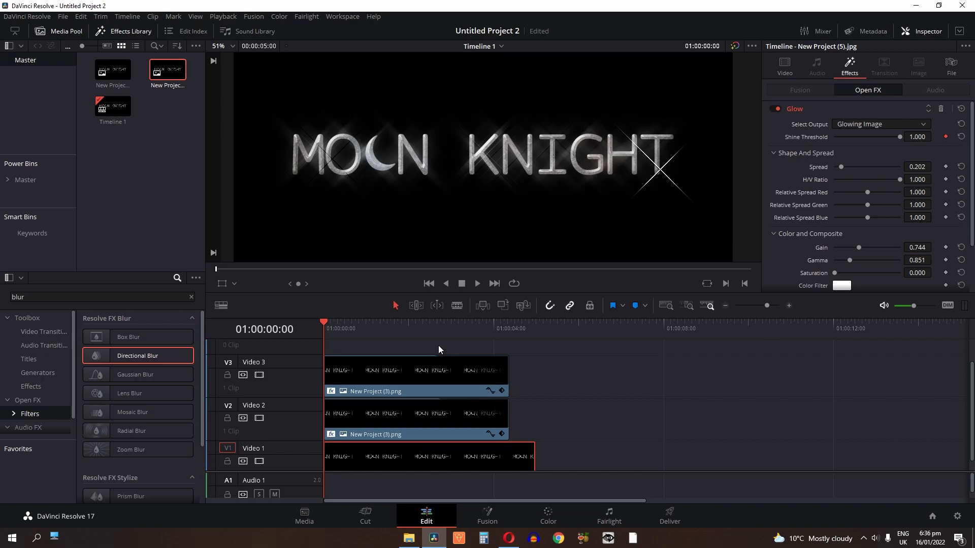
Keyframe a lower Glow Shine Threshold on the Video 1 clip near its end, with spread 0.140 and gain 1.597.
{"action": "left_click_drag", "start_coordinate": [447, 329], "coordinate": [520, 328]}
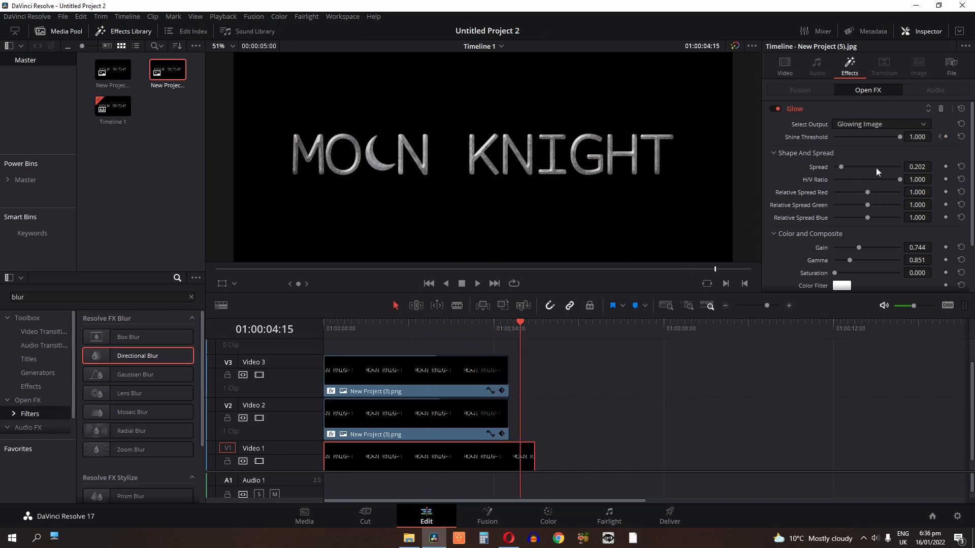
{"action": "left_click_drag", "start_coordinate": [900, 139], "coordinate": [857, 140]}
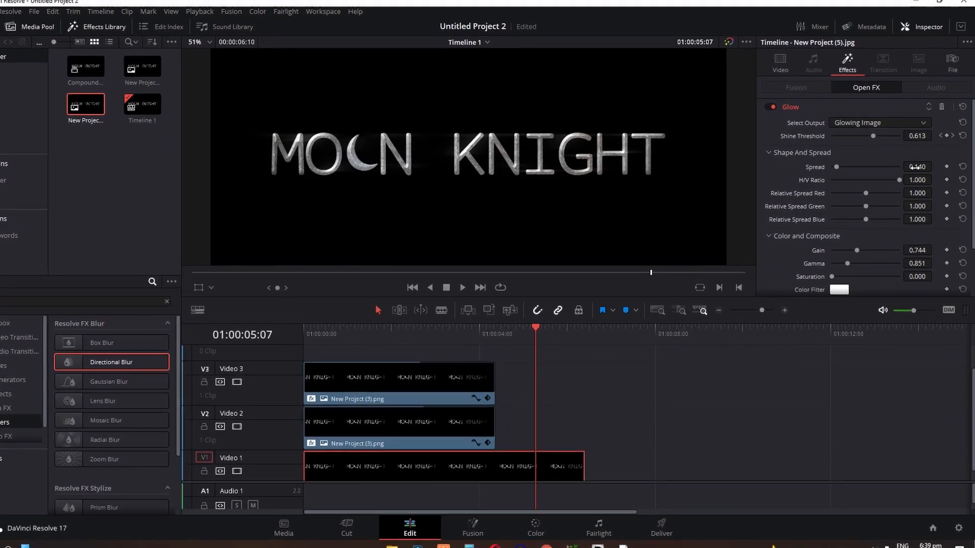
{"action": "left_click_drag", "start_coordinate": [857, 251], "coordinate": [886, 254]}
Play back the title from the start to check the animated glow.
{"action": "left_click_drag", "start_coordinate": [496, 354], "coordinate": [239, 358]}
{"action": "key", "text": "space"}
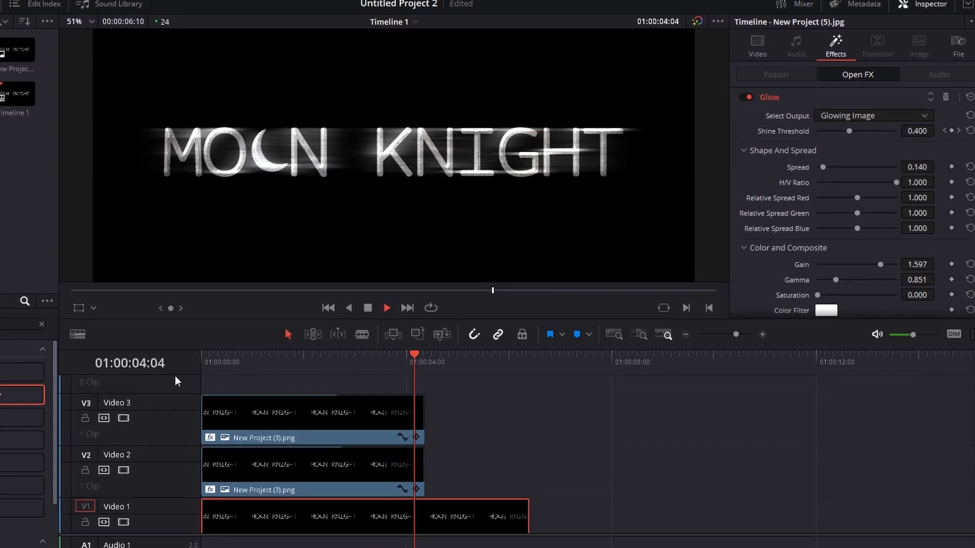
{"action": "left_click", "coordinate": [460, 368]}
{"action": "key", "text": "space"}
Combine the three title clips on Video 1, Video 2 and Video 3 into one compound clip with the default name.
{"action": "left_click_drag", "start_coordinate": [768, 368], "coordinate": [351, 461]}
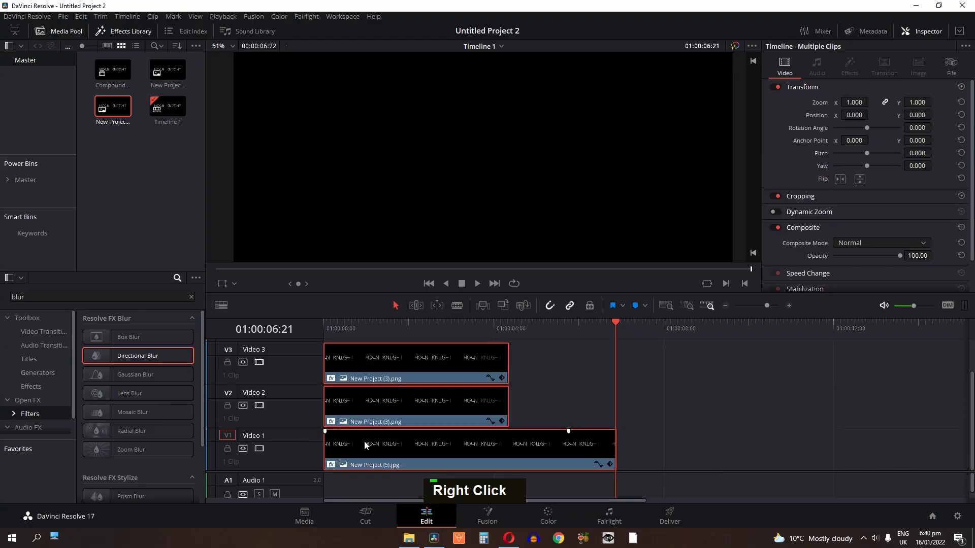
{"action": "right_click", "coordinate": [365, 442]}
{"action": "left_click", "coordinate": [382, 161]}
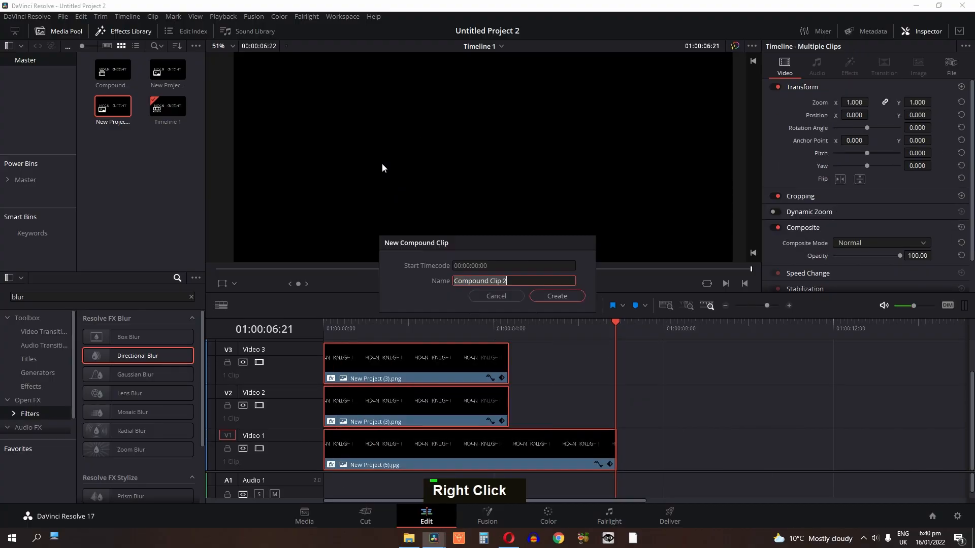
{"action": "key", "text": "Return"}
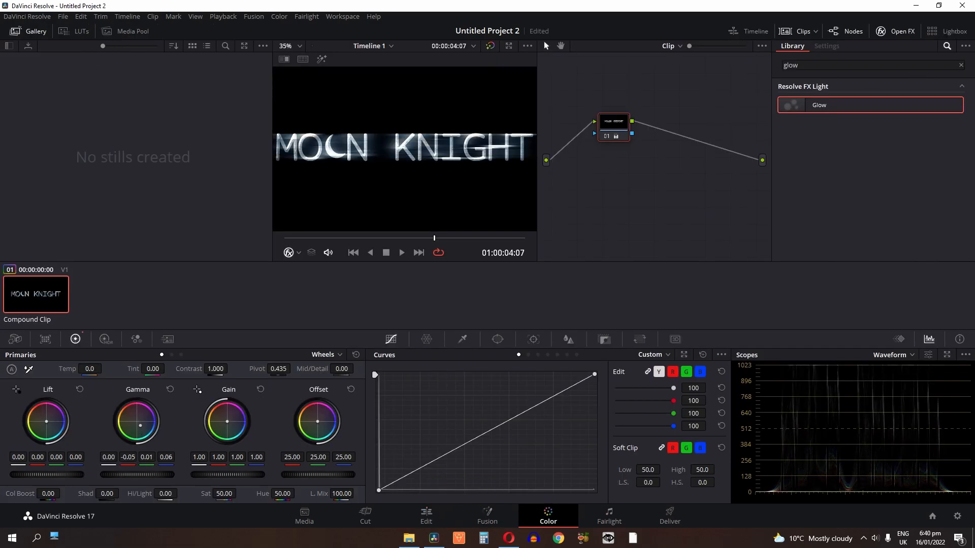
Grade the compound clip with a blue tint and check it full screen.
{"action": "key", "text": "ctrl+f"}
{"action": "key", "text": "ctrl+f"}
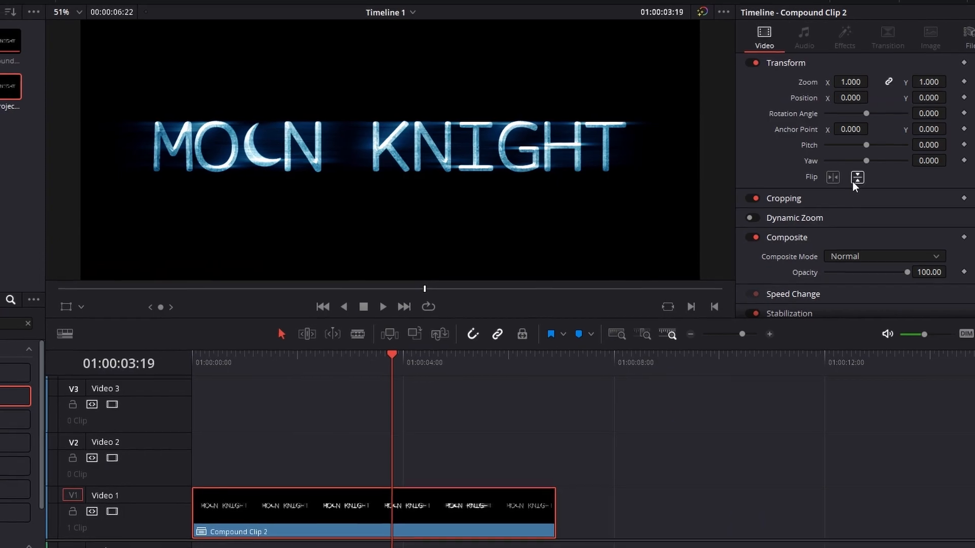
Enable Dynamic Zoom on the compound clip and play it back from the start.
{"action": "left_click", "coordinate": [756, 217]}
{"action": "key", "text": "Home"}
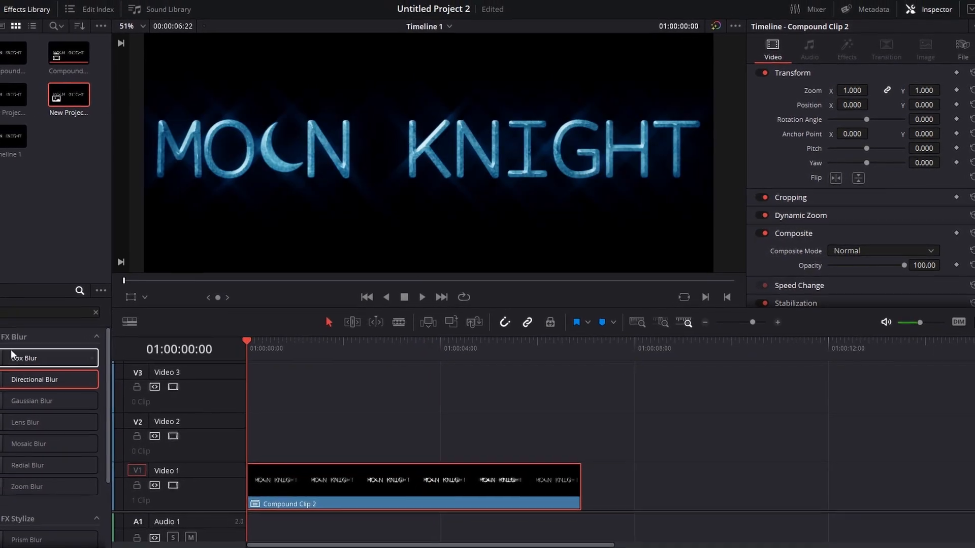
{"action": "key", "text": "space"}
{"action": "key", "text": "space"}
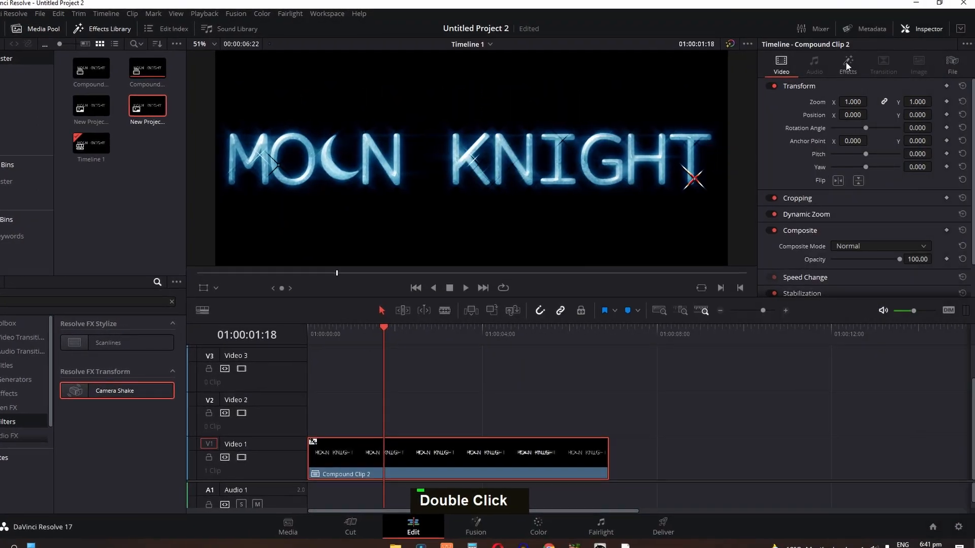
Apply Camera Shake to the compound clip with motion scale 0.372 and speed scale 0.171, and play it back full screen.
{"action": "left_click", "coordinate": [849, 62]}
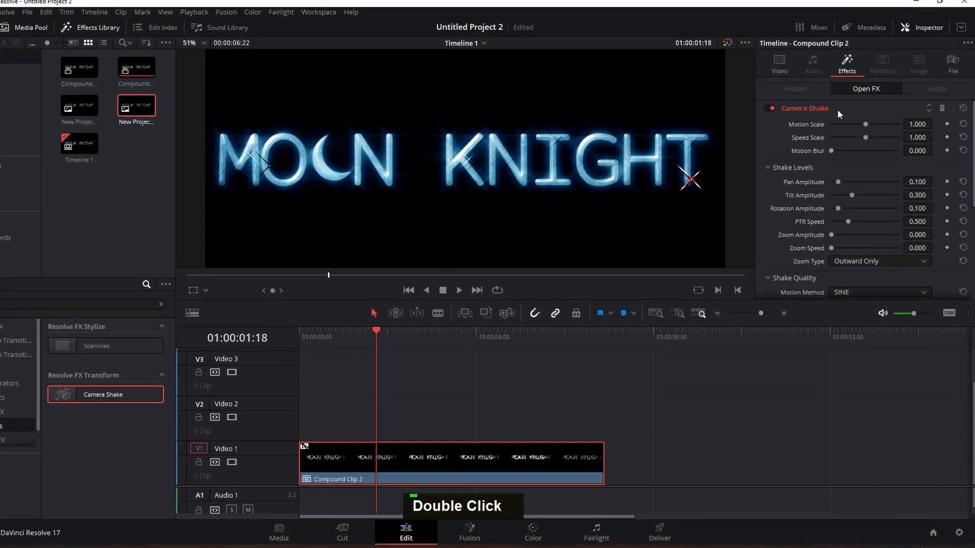
{"action": "left_click_drag", "start_coordinate": [866, 124], "coordinate": [831, 140]}
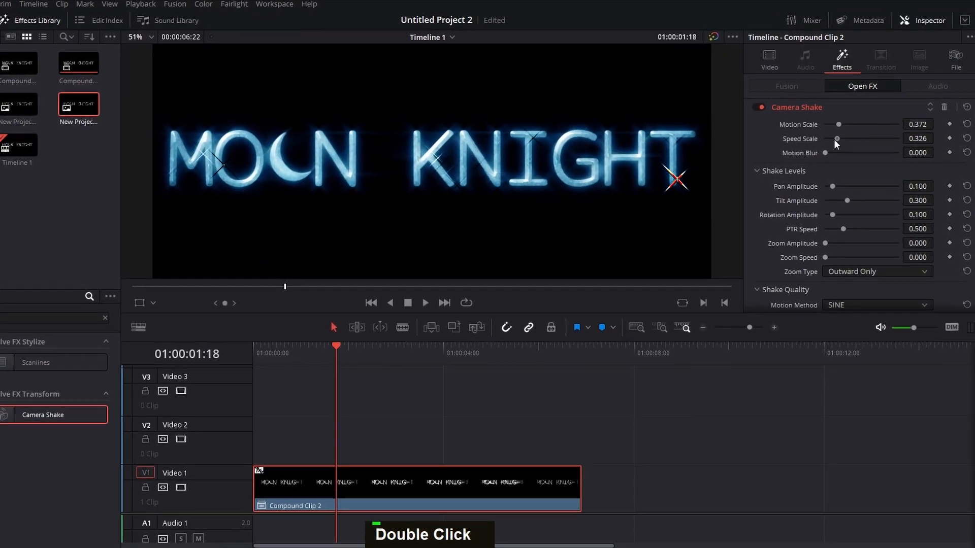
{"action": "key", "text": "space"}
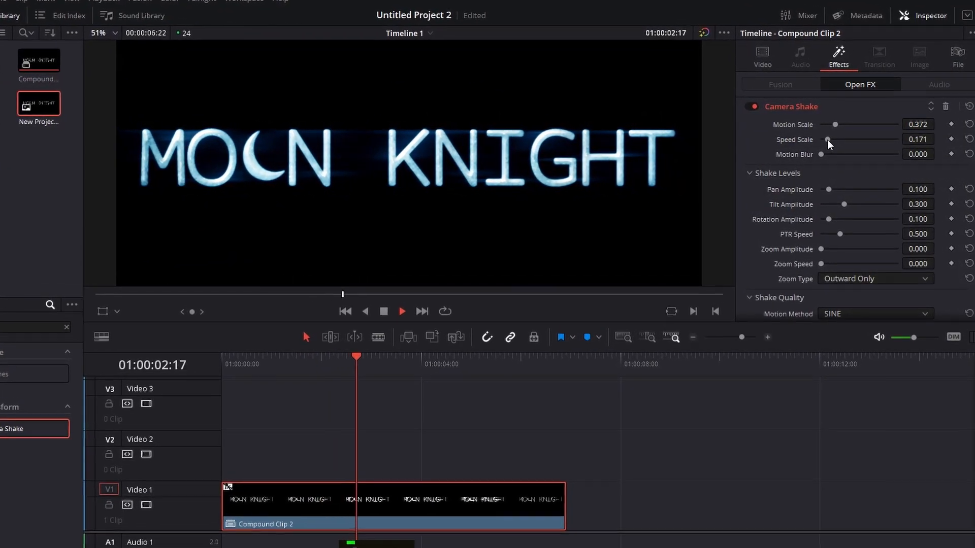
{"action": "key", "text": "ctrl+f"}
{"action": "key", "text": "space"}
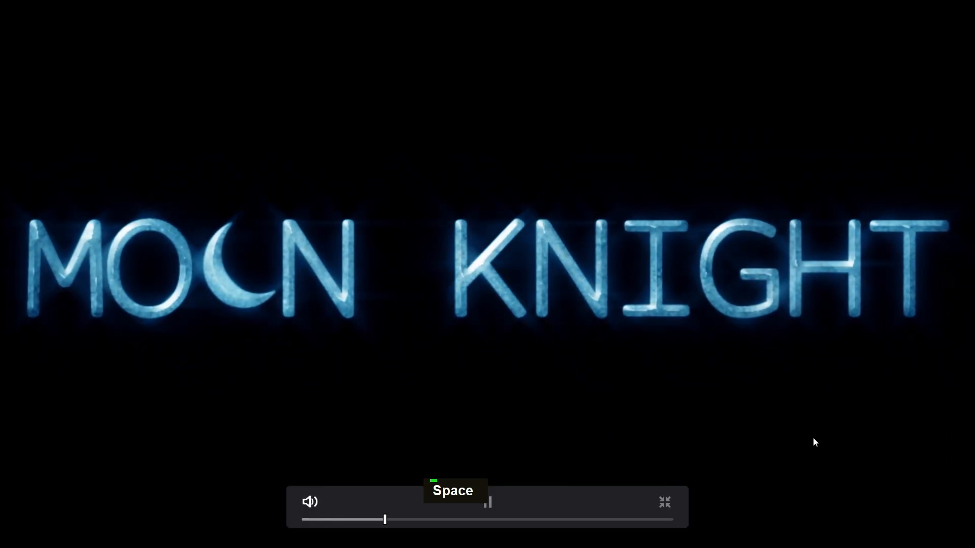